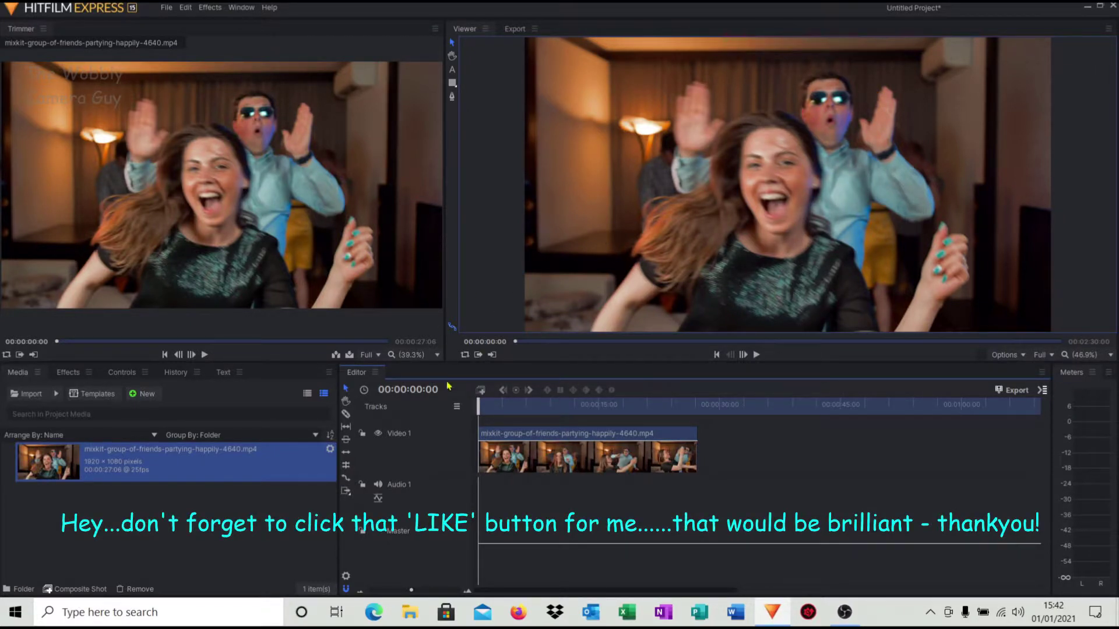
Preview the party clip and pause playback at 00:00:02:09.
left_click(757, 357)
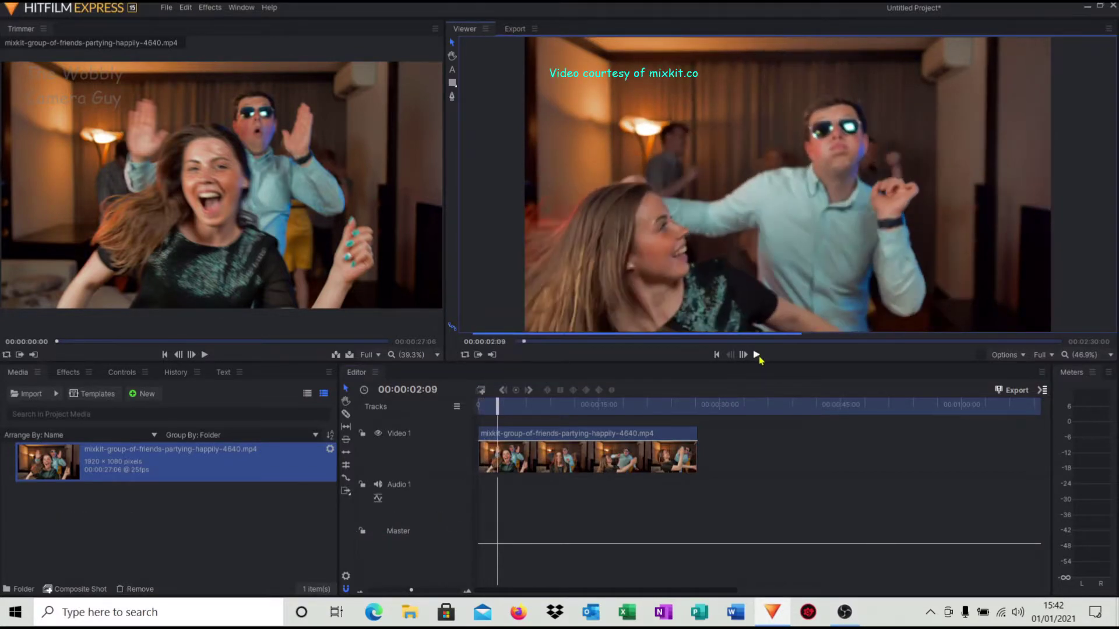
left_click(757, 355)
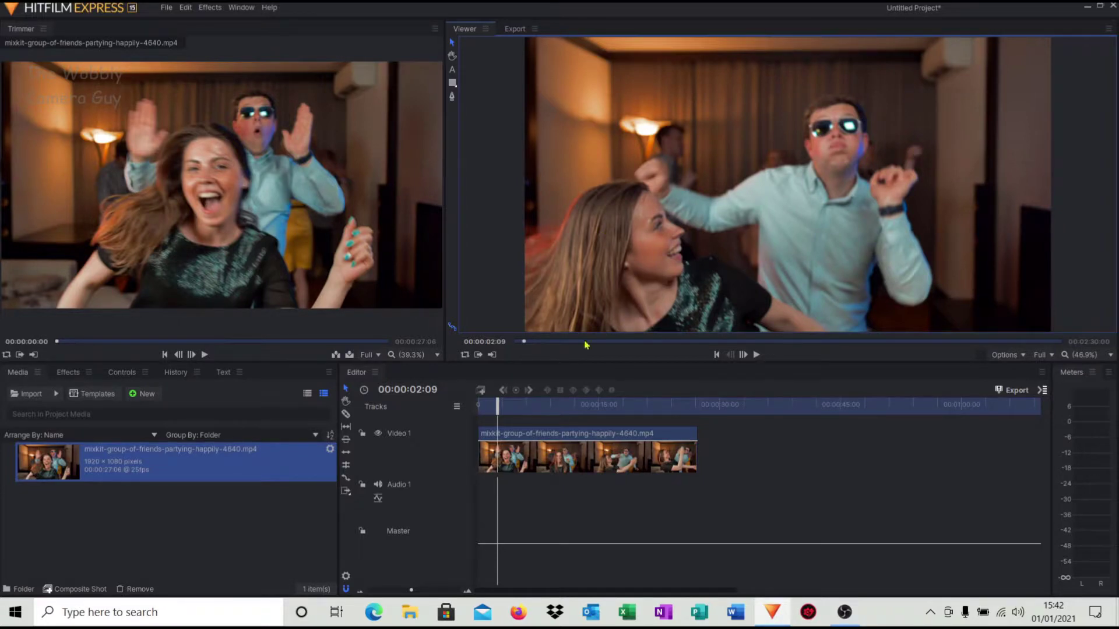
Turn the party clip on the timeline into a composite shot.
left_click(512, 434)
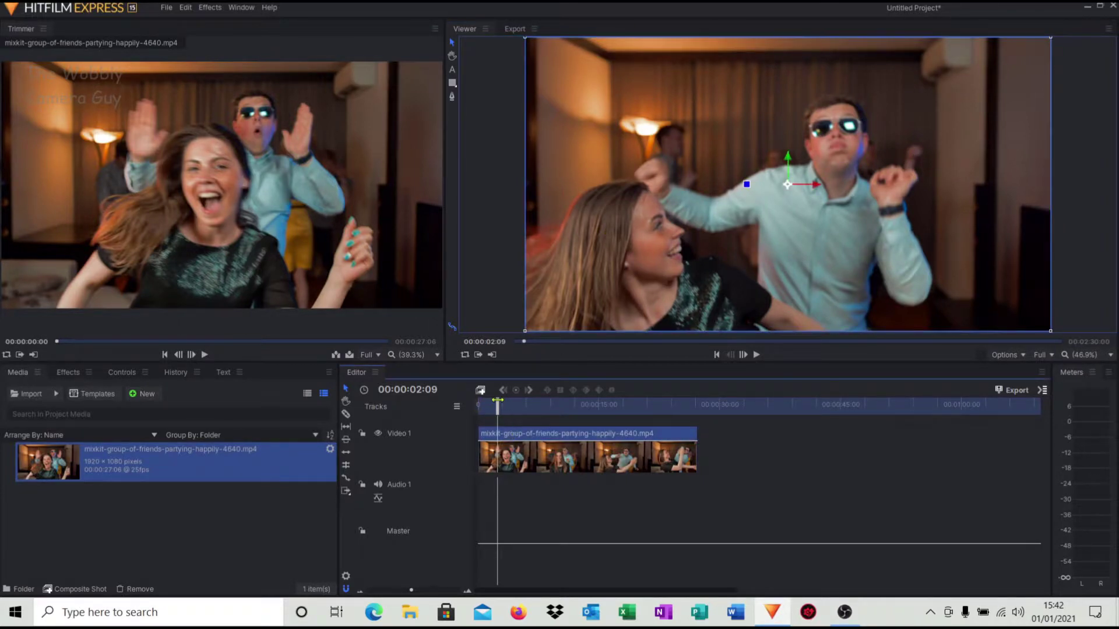
left_click(482, 392)
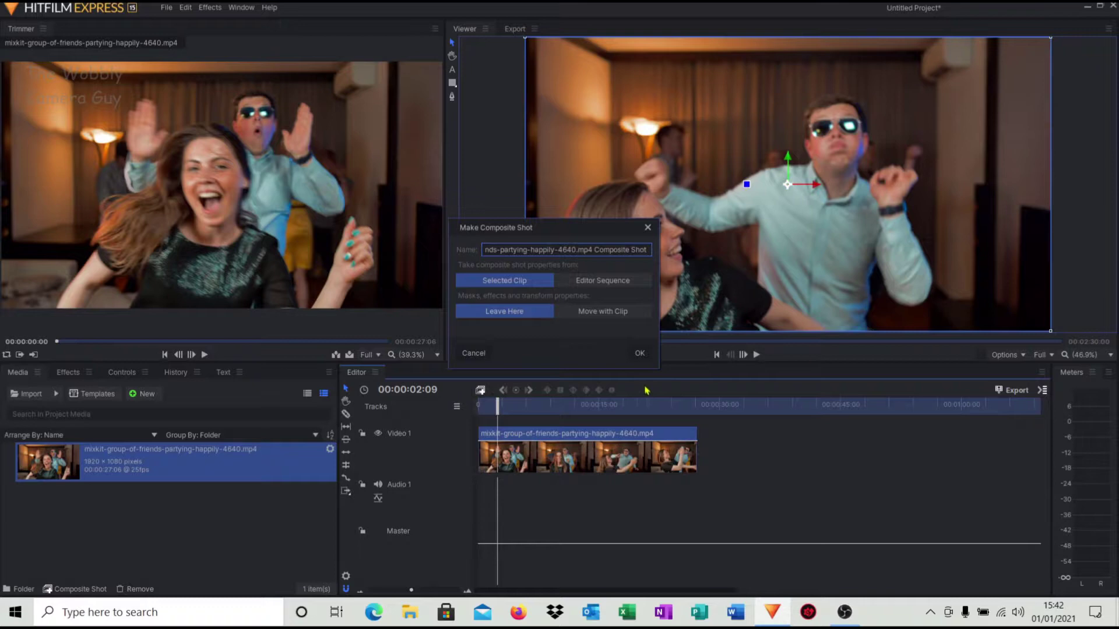
left_click(641, 353)
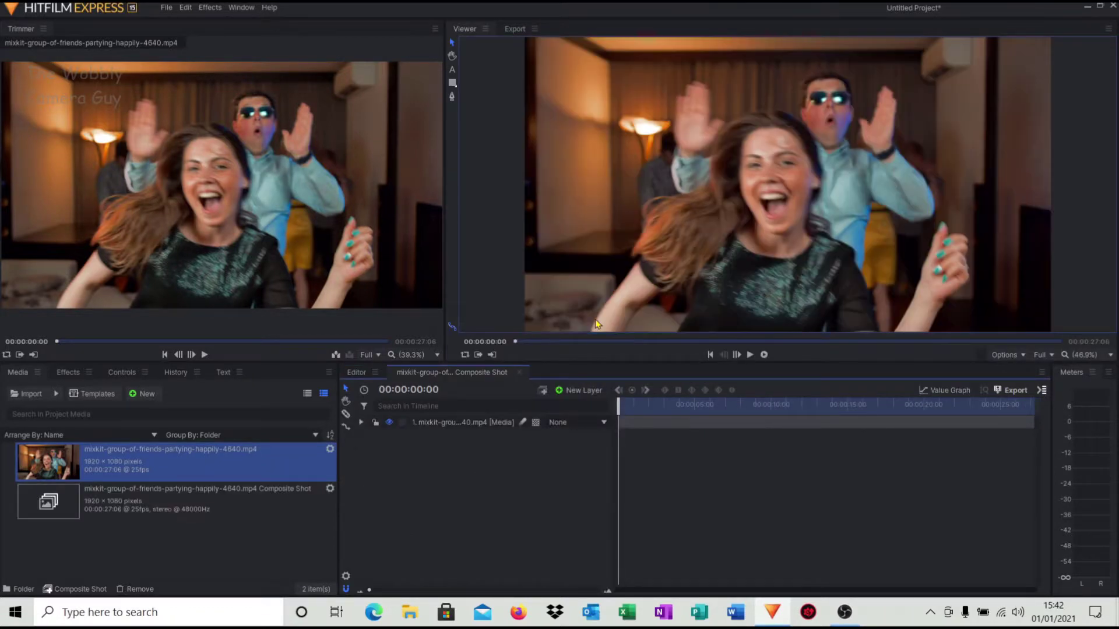
Add a text layer reading 'Water mark' near the frame's top-right.
left_click(452, 70)
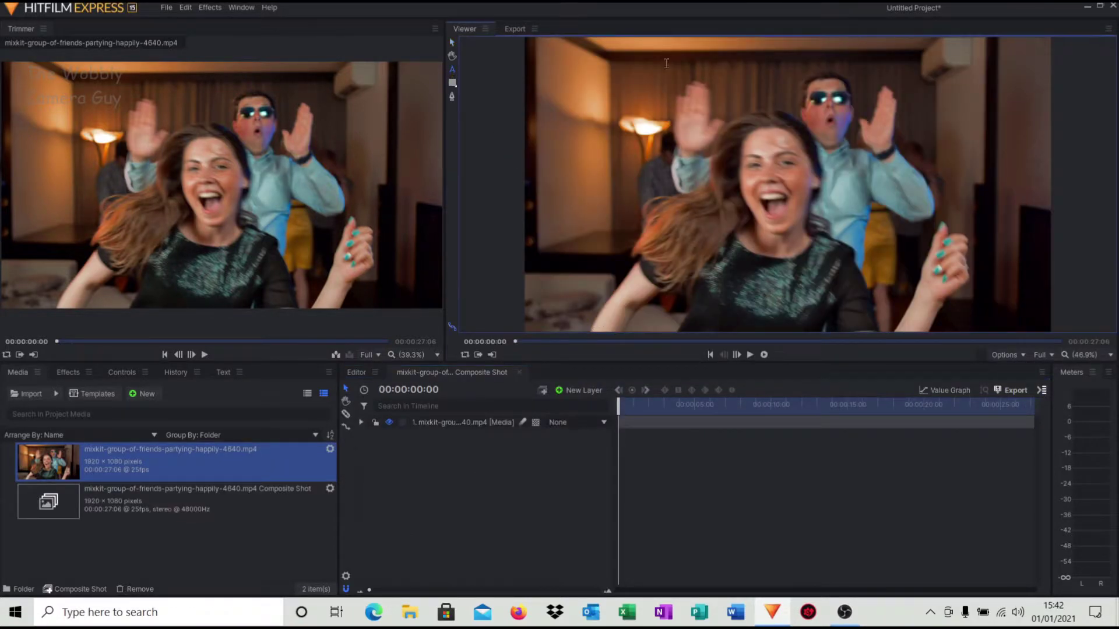
left_click(937, 78)
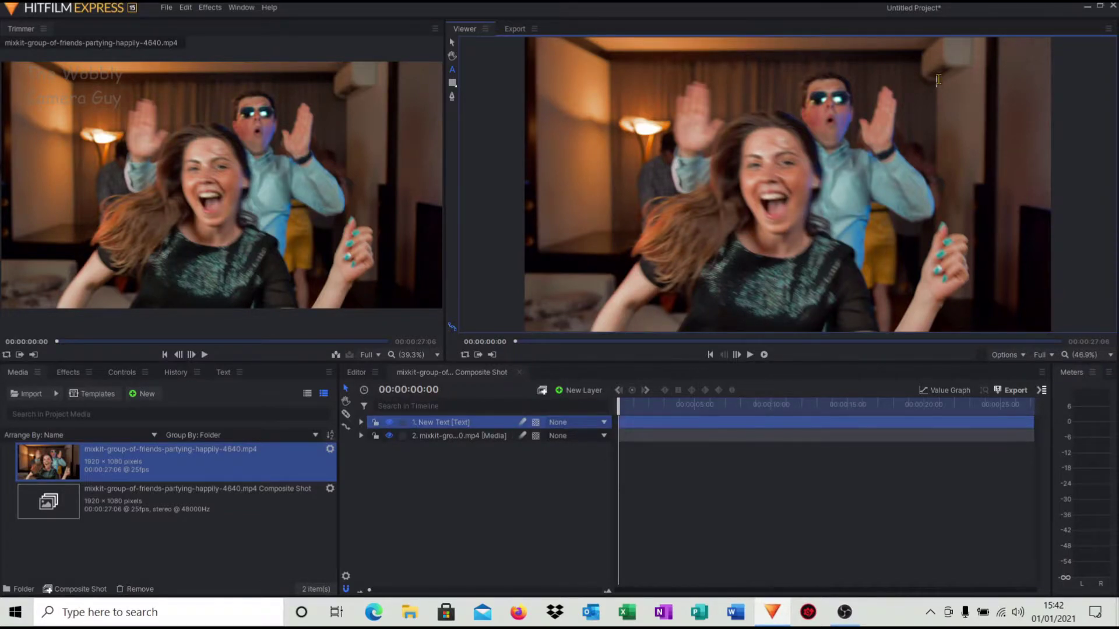
type("Water ")
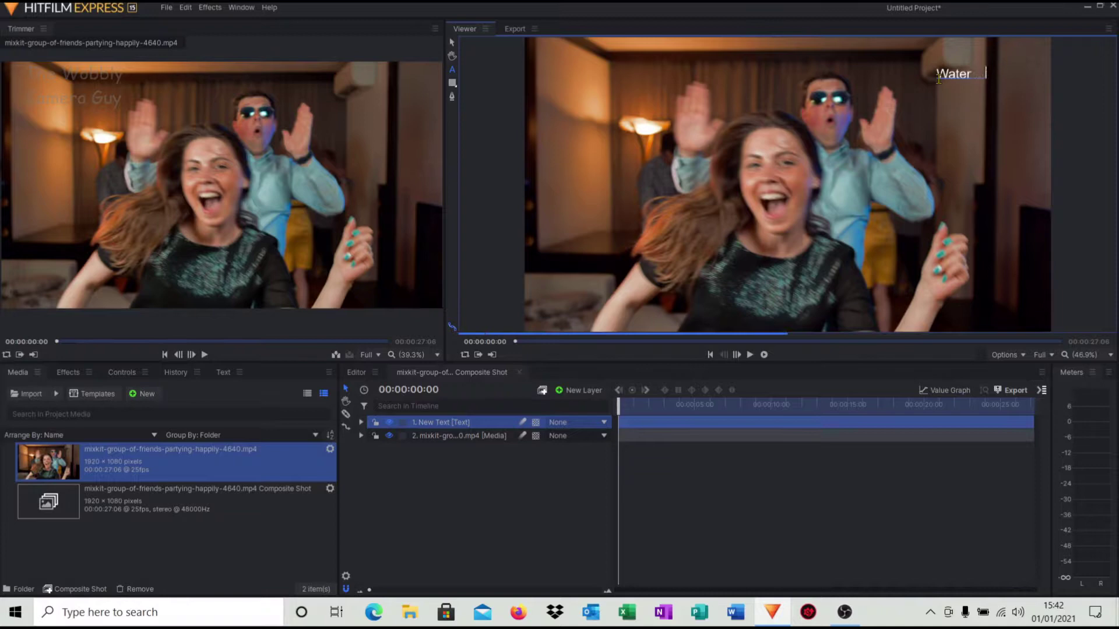
type("mark")
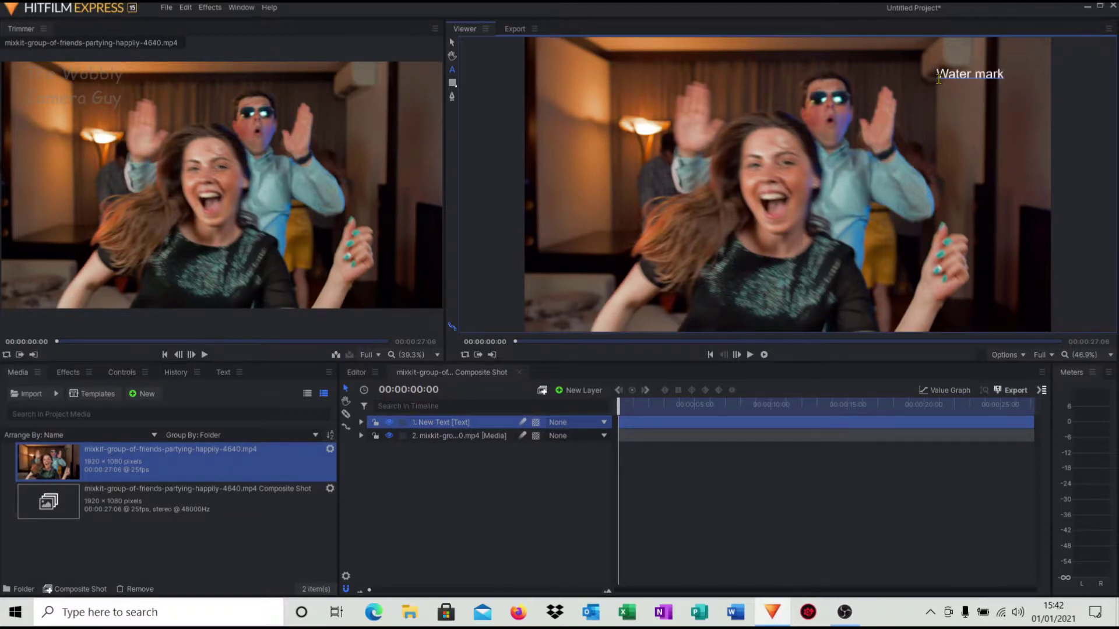
key("Escape")
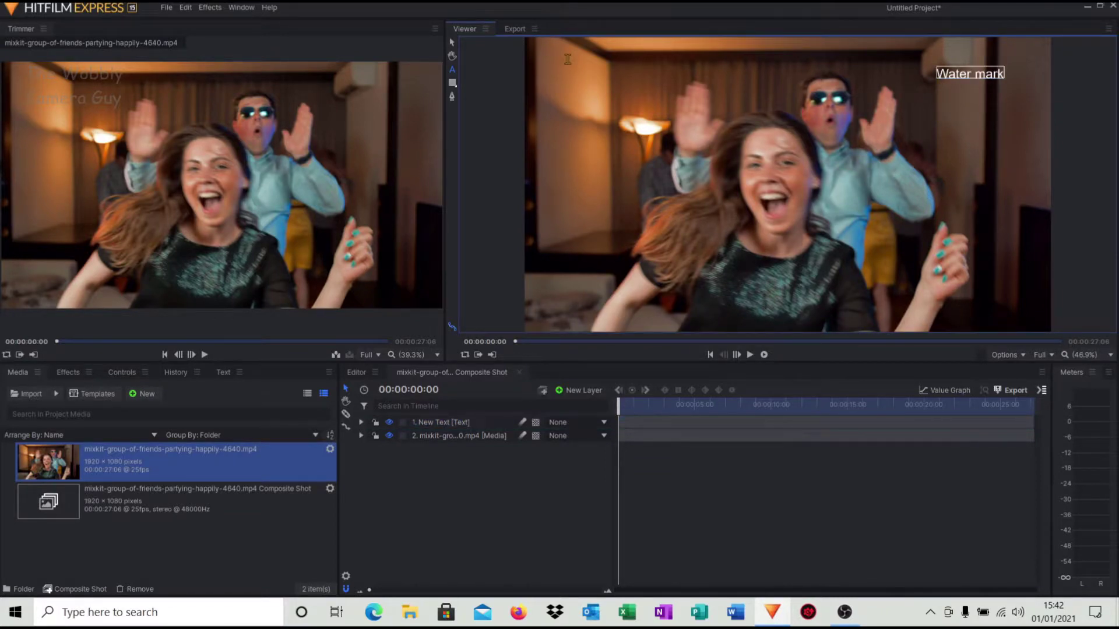
Nudge the Water mark text slightly lower and select all its characters.
left_click(451, 42)
left_click_drag(949, 76, 951, 95)
left_click(992, 142)
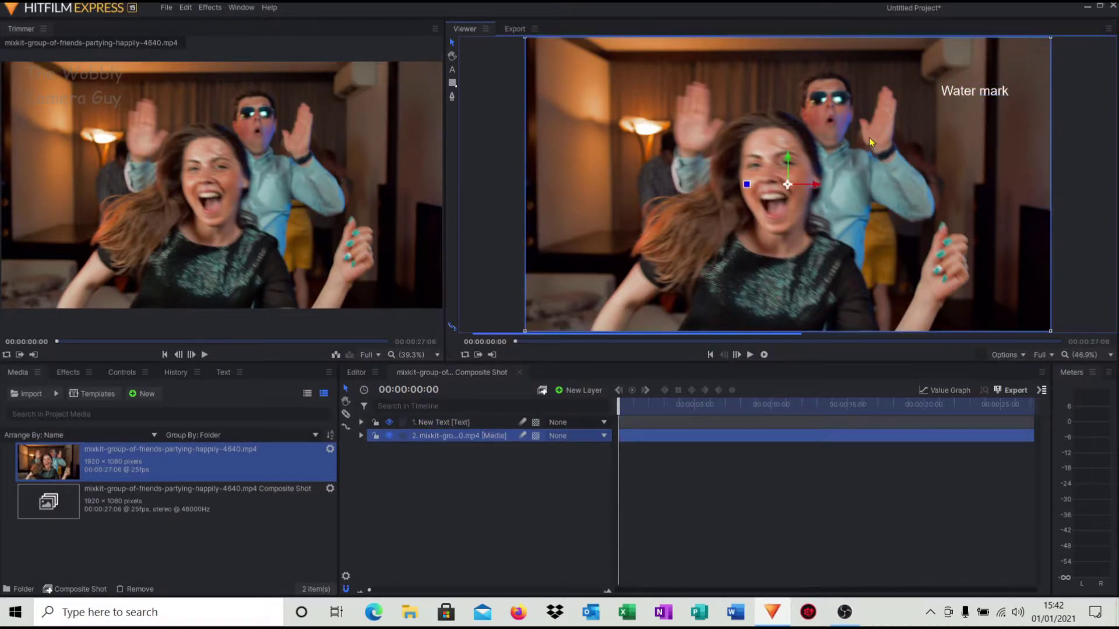
left_click(453, 70)
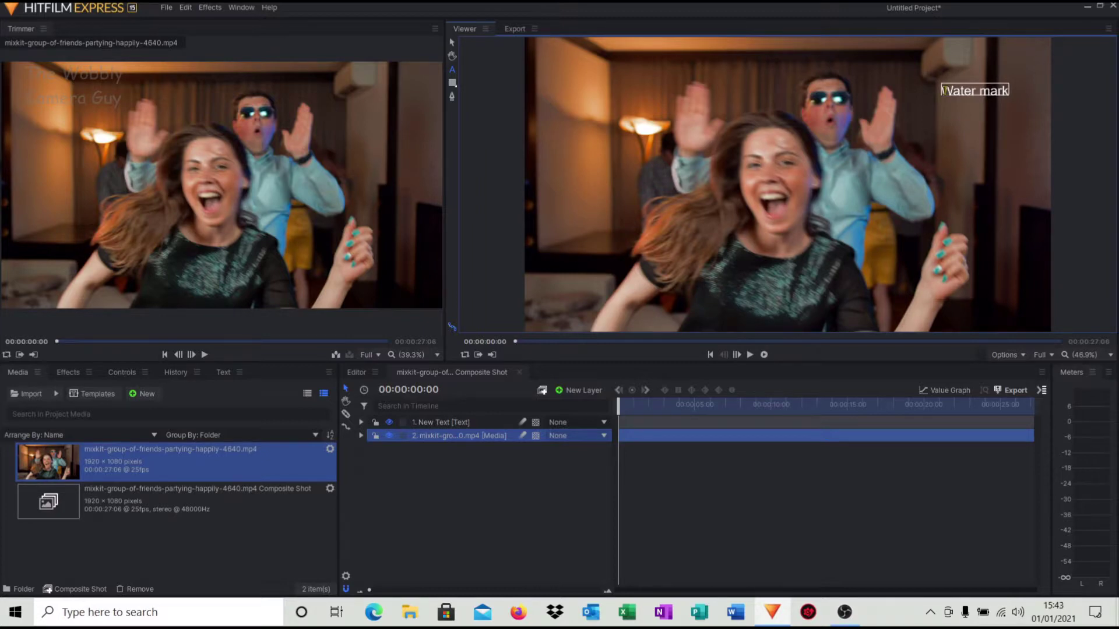
left_click_drag(944, 90, 1010, 92)
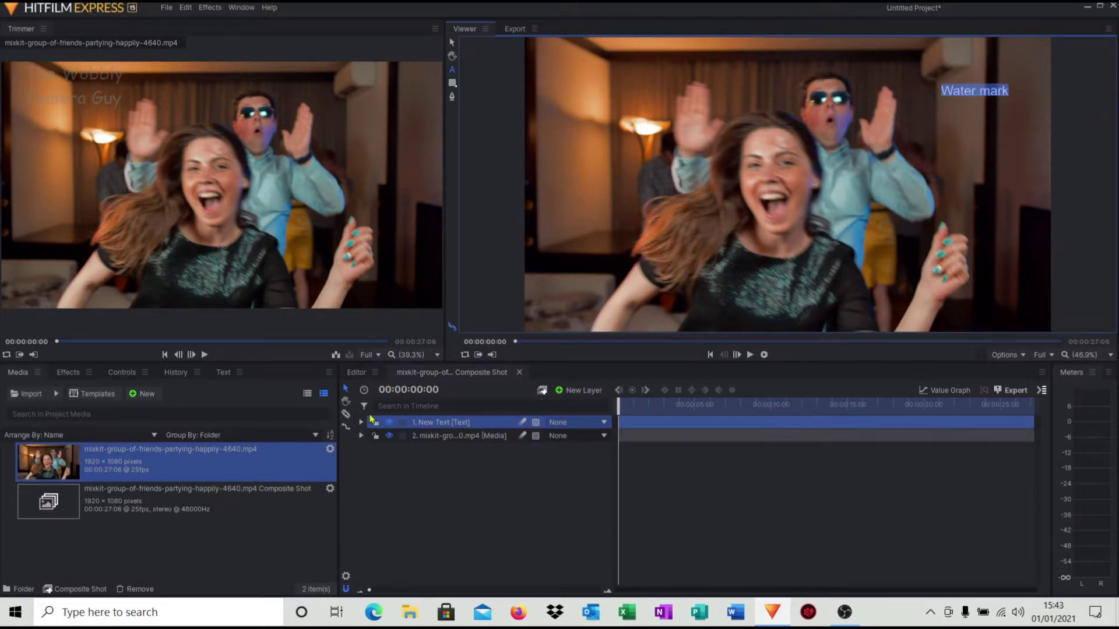
Set the Water mark text font to Comic Sans MS at size 50.
left_click(225, 374)
left_click(91, 419)
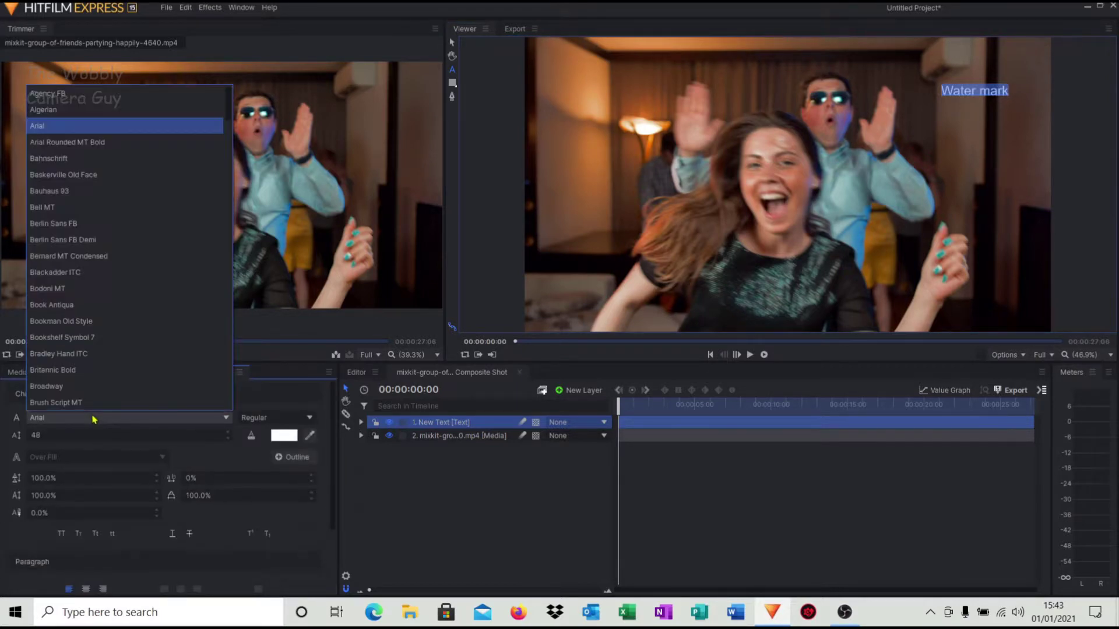
scroll(87, 350, "down", 2)
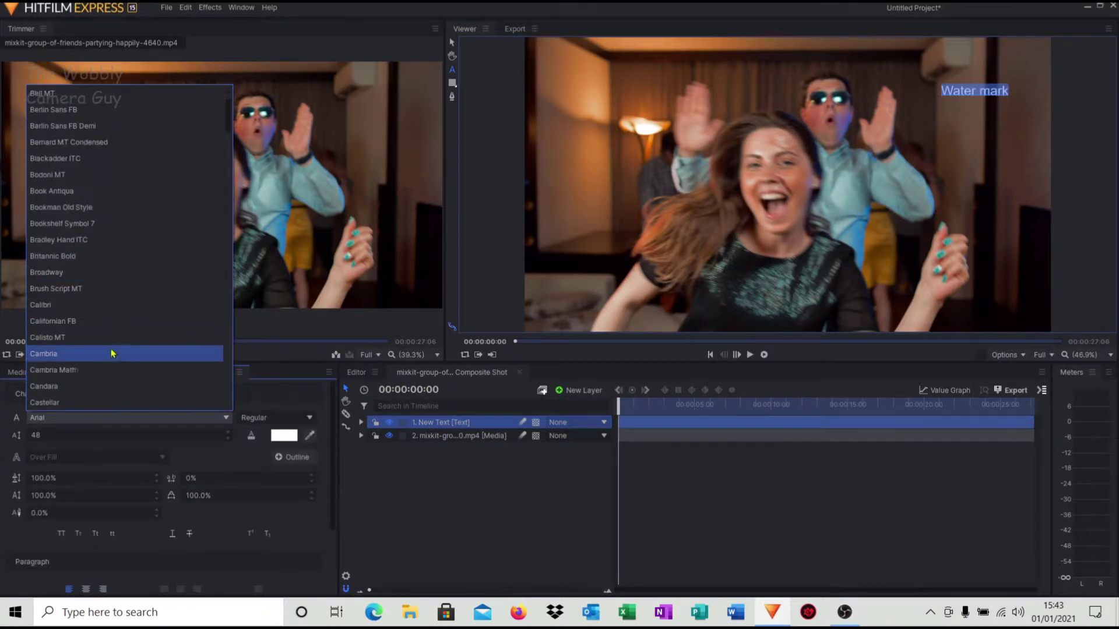
scroll(71, 386, "down", 1)
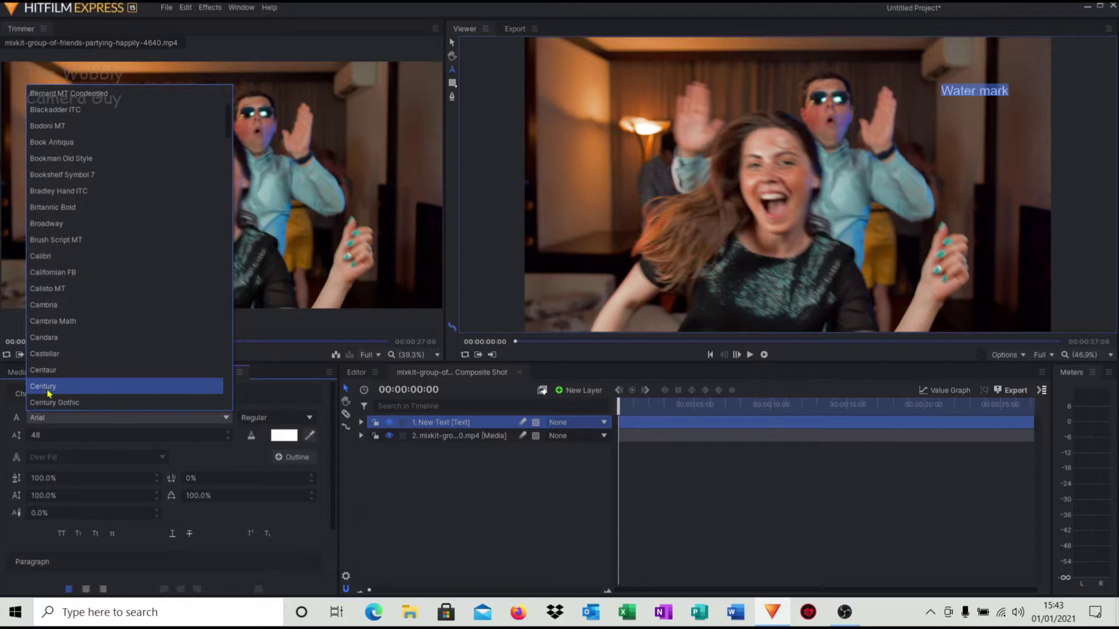
scroll(48, 393, "down", 2)
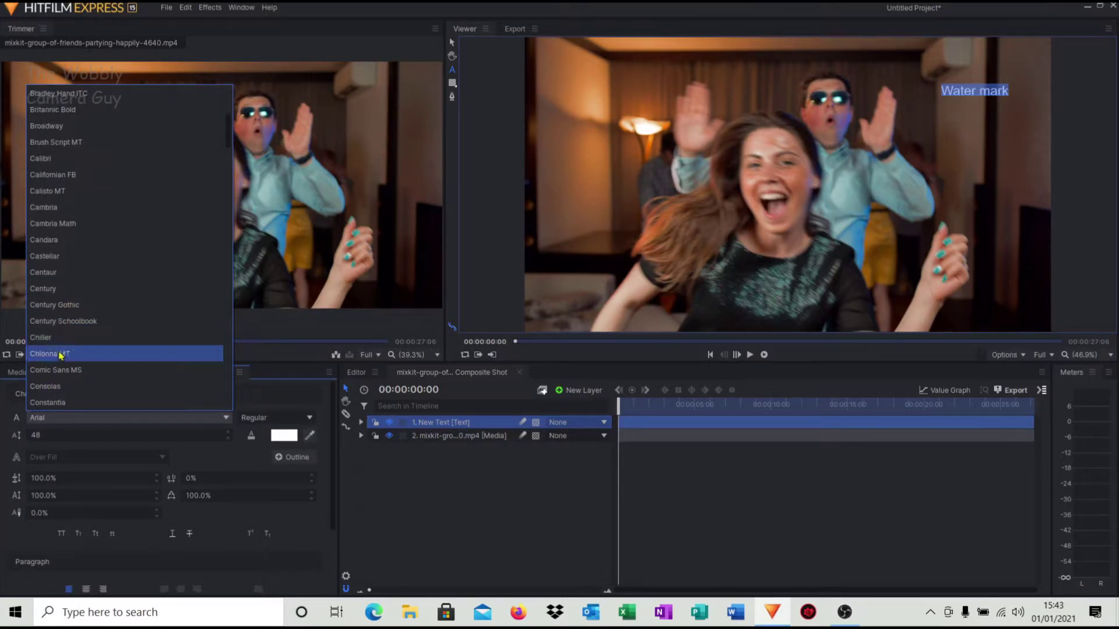
left_click(61, 370)
left_click(58, 436)
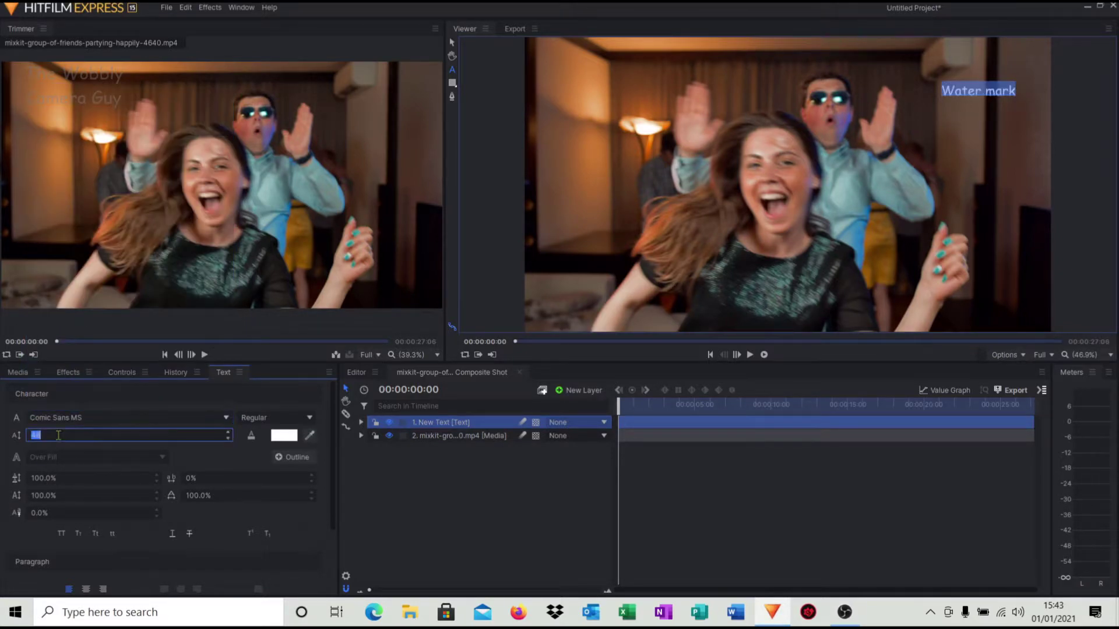
key("BackSpace")
Change the Water mark text colour from white to mid grey (#787878).
left_click(281, 441)
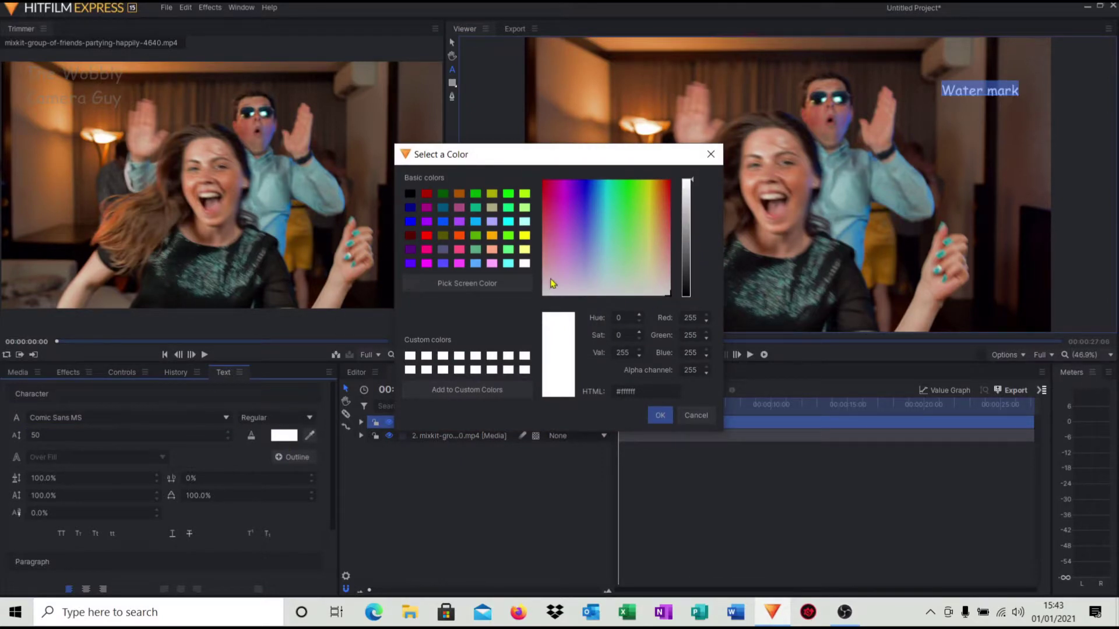
left_click(689, 245)
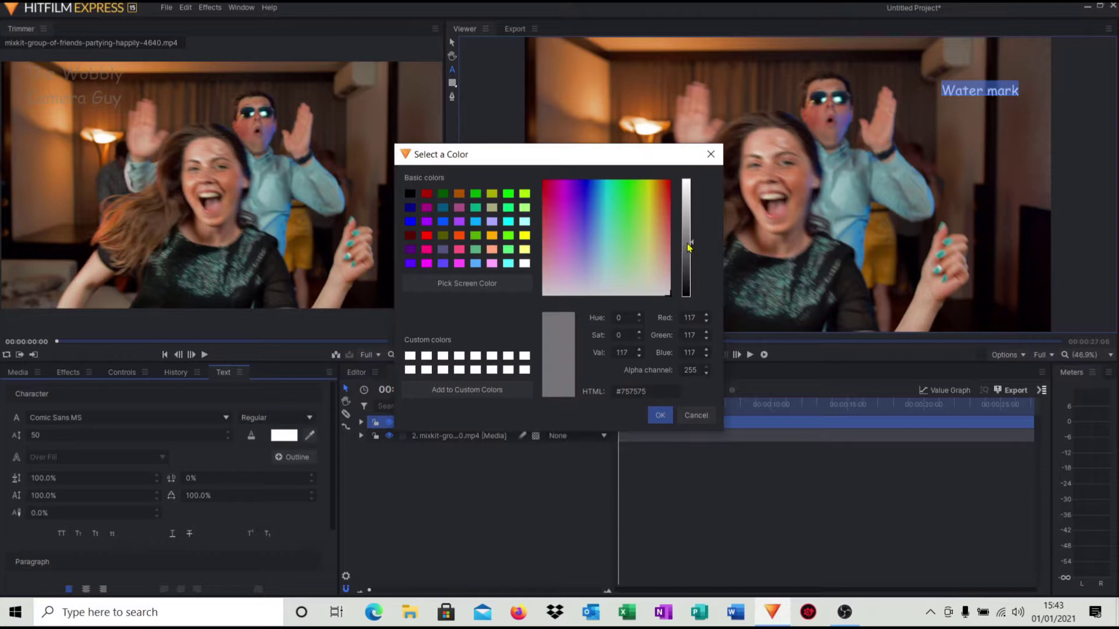
left_click_drag(688, 247, 689, 245)
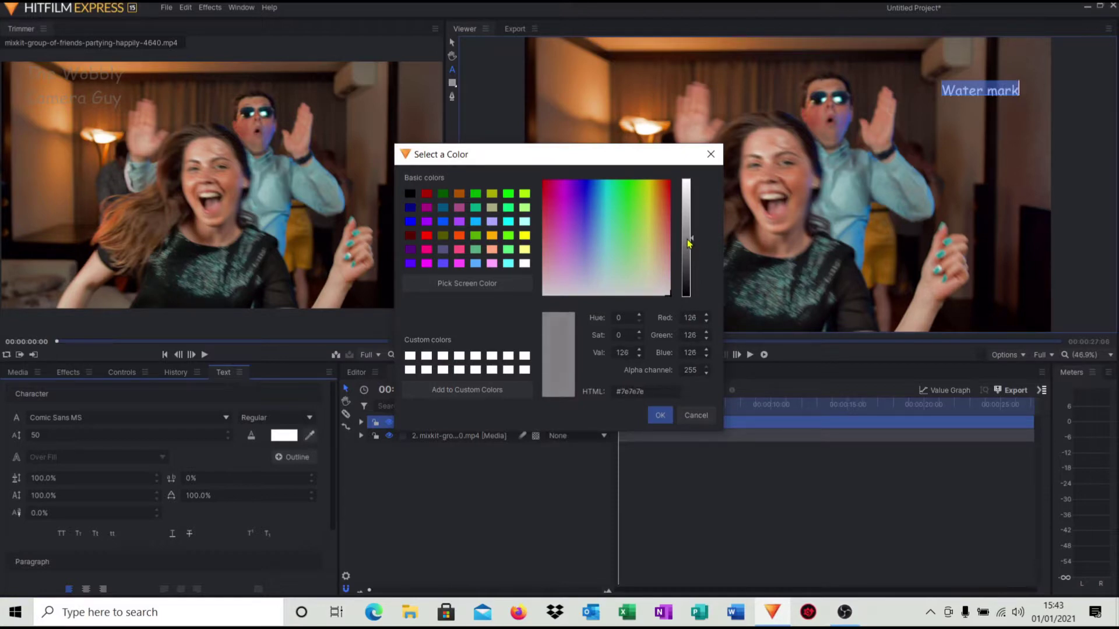
left_click(658, 416)
left_click(964, 108)
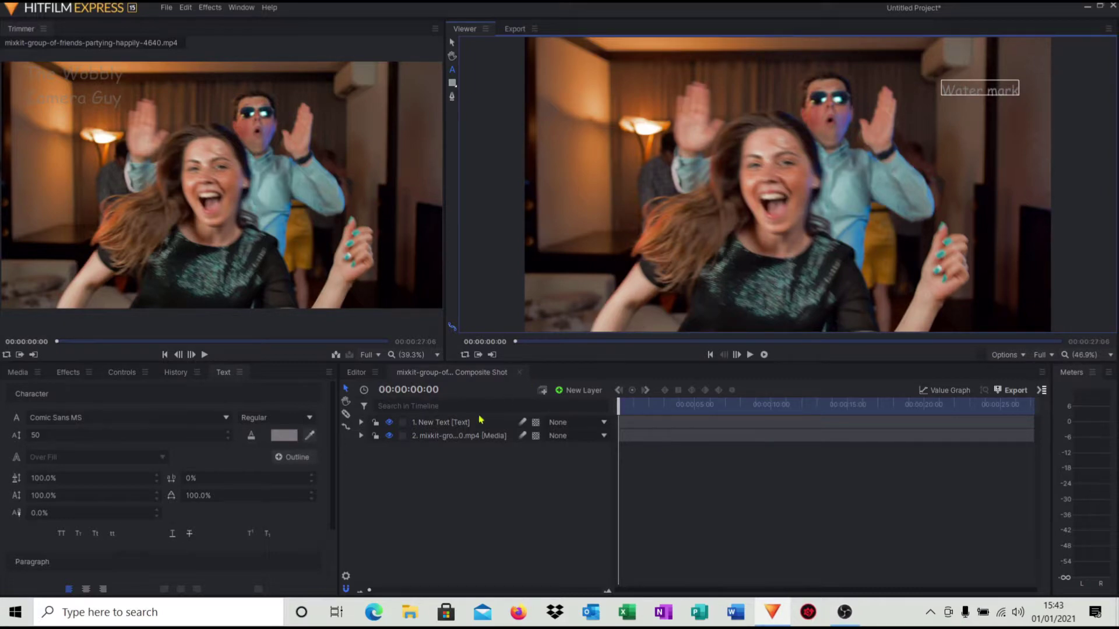
Keyframe the Water mark text layer's Transform opacity at 50%.
left_click(362, 422)
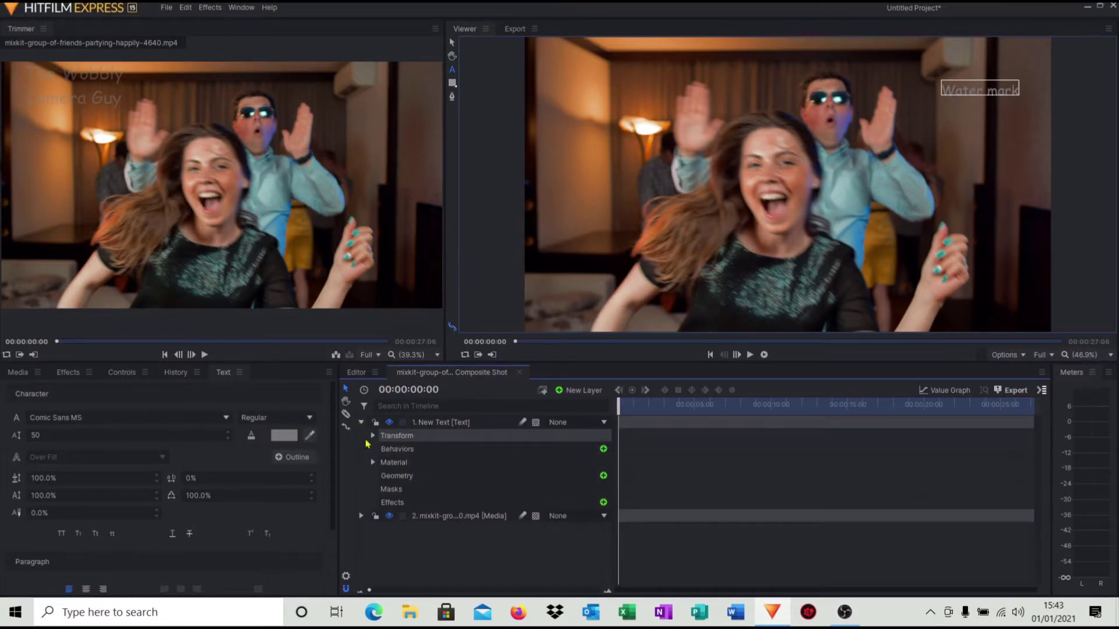
left_click(373, 436)
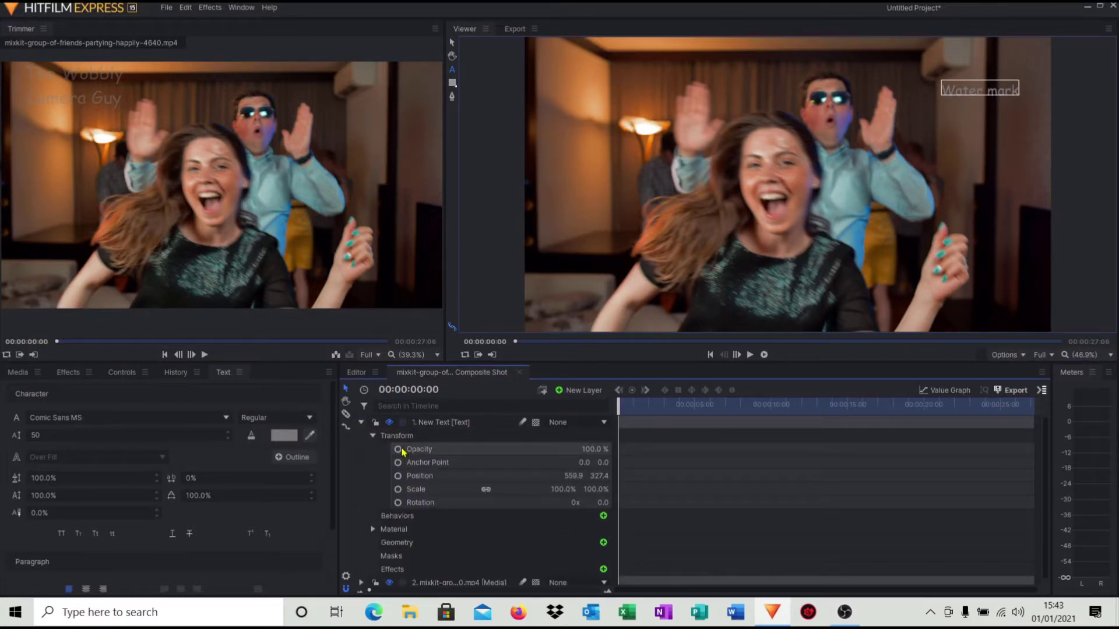
left_click(398, 450)
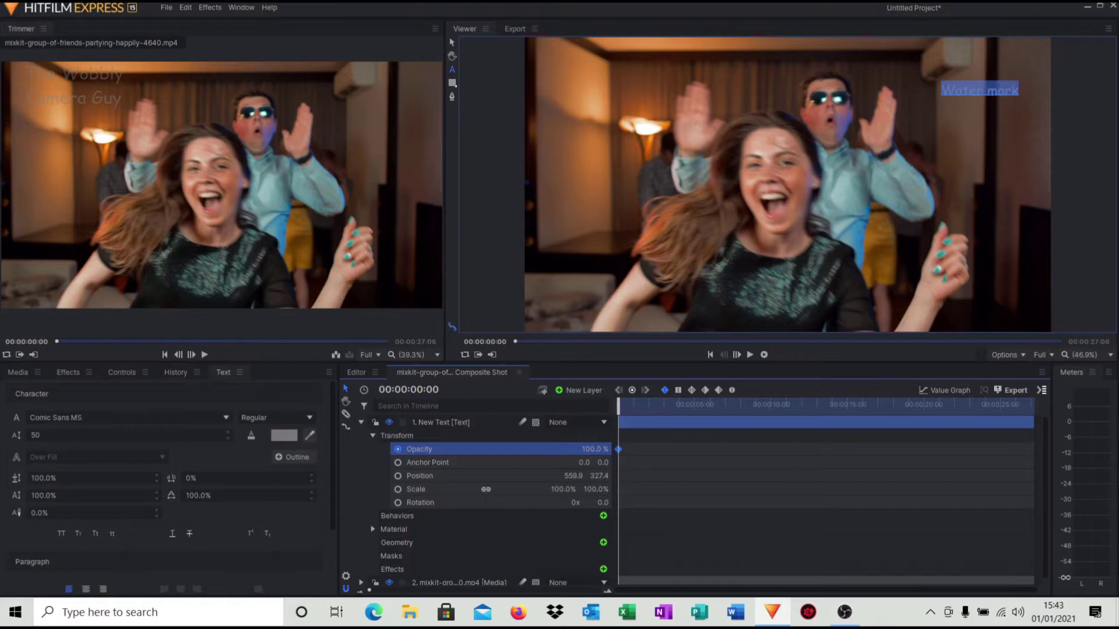
type("55")
key("Return")
type("50")
key("Return")
left_click(801, 231)
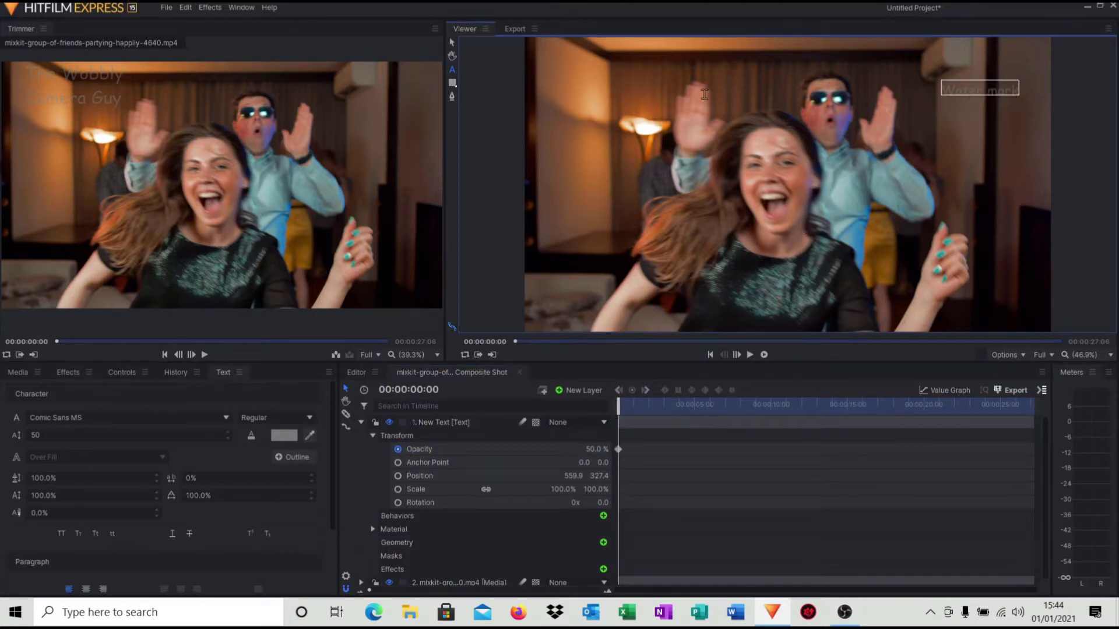
left_click(452, 42)
Play the composite and pause at 00:00:04:11 to check the faded watermark.
left_click(751, 355)
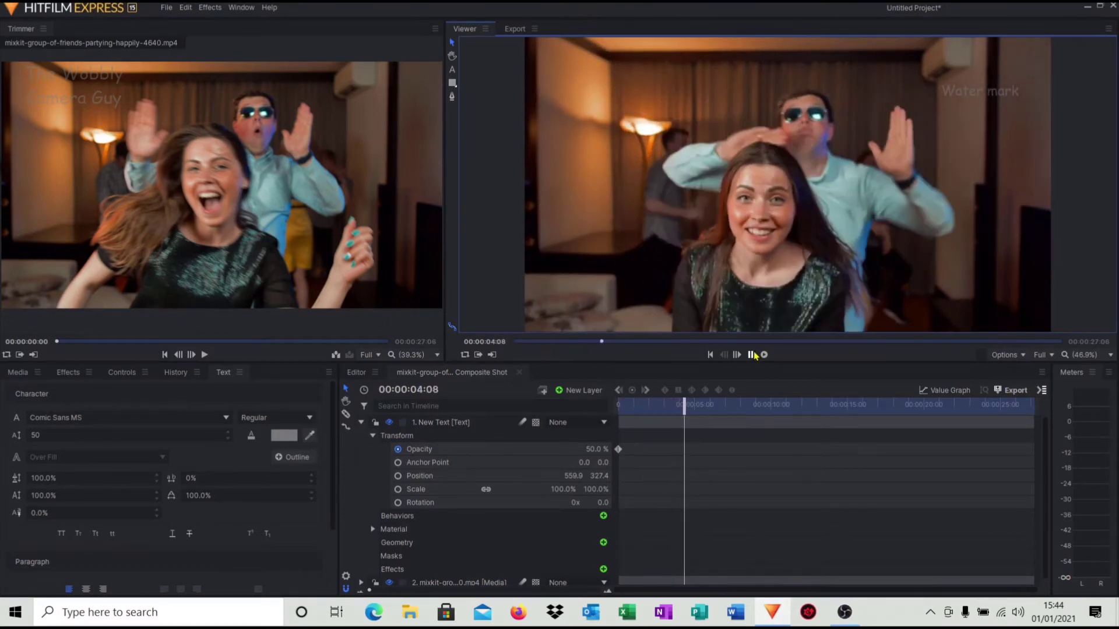
left_click(752, 355)
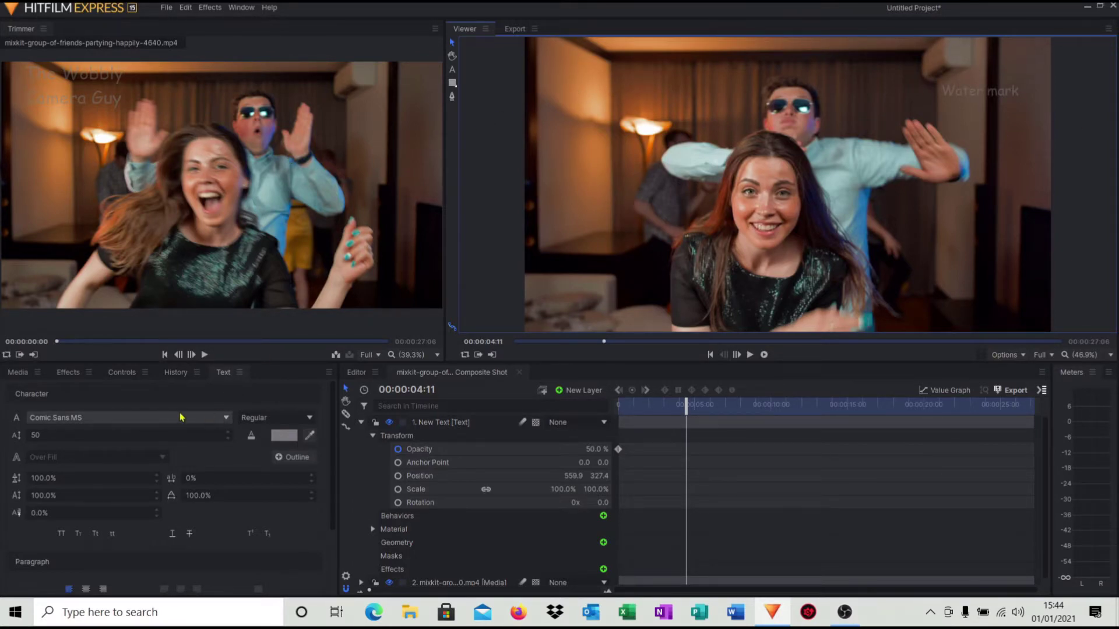
Import TWCG.png from the HF2 folder into the Media bin.
left_click(28, 374)
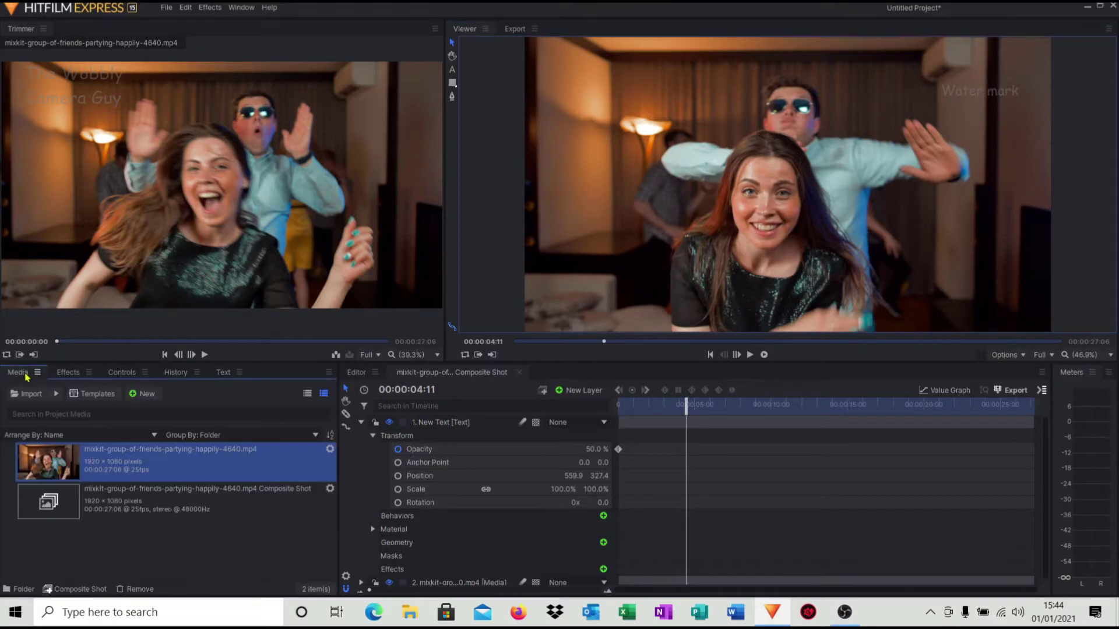
left_click(26, 394)
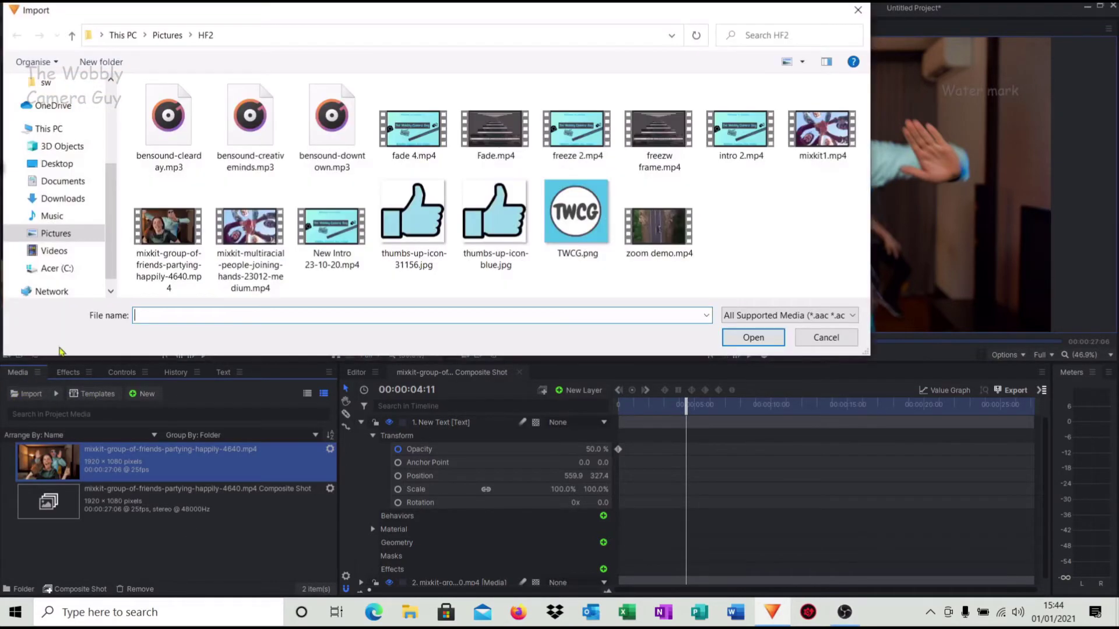
left_click(575, 223)
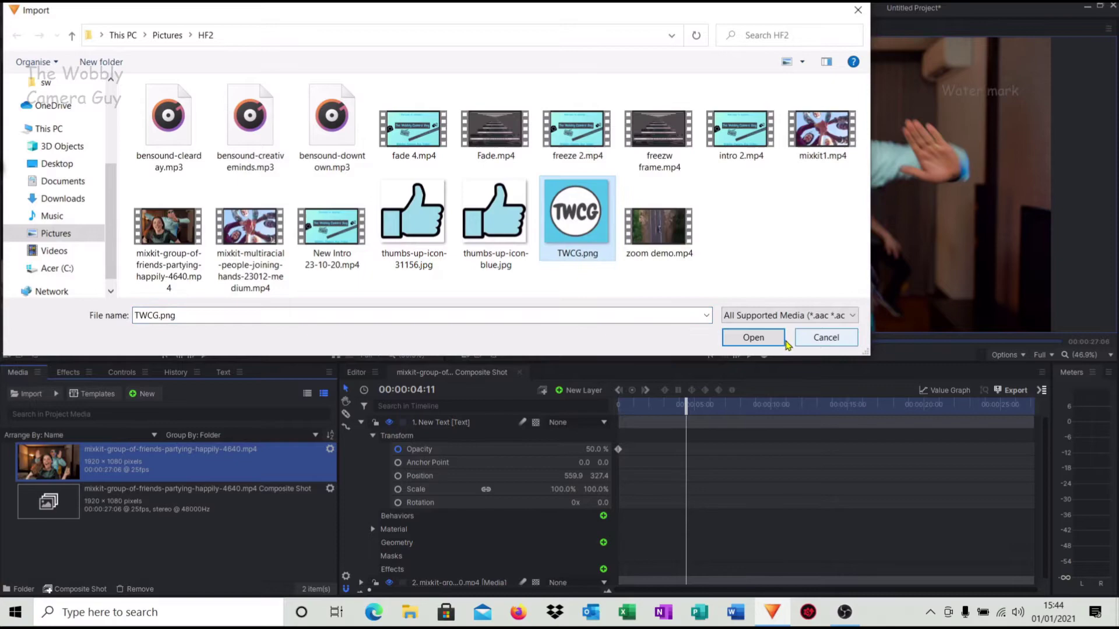
left_click(753, 339)
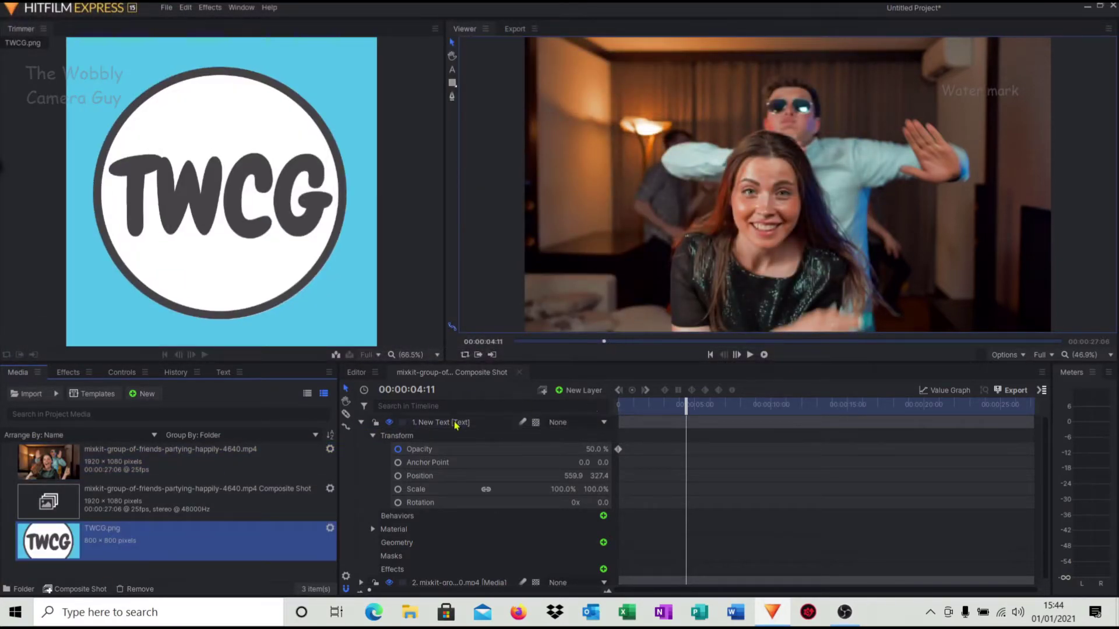
Place TWCG.png as the top layer, moved and shrunk to a top-right badge.
left_click(361, 423)
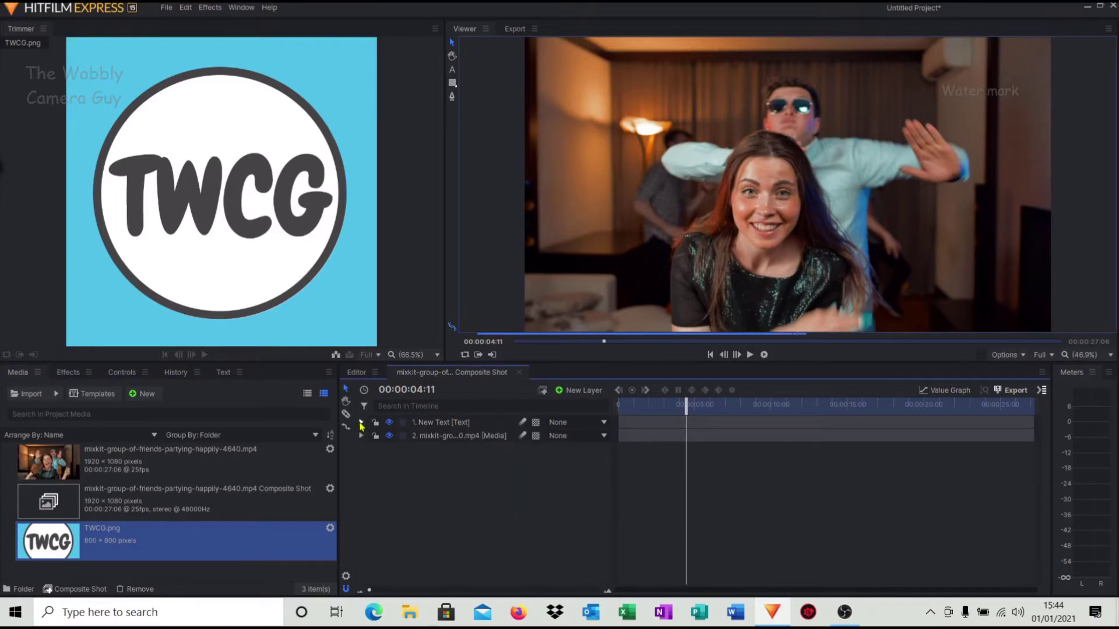
left_click_drag(52, 553, 448, 417)
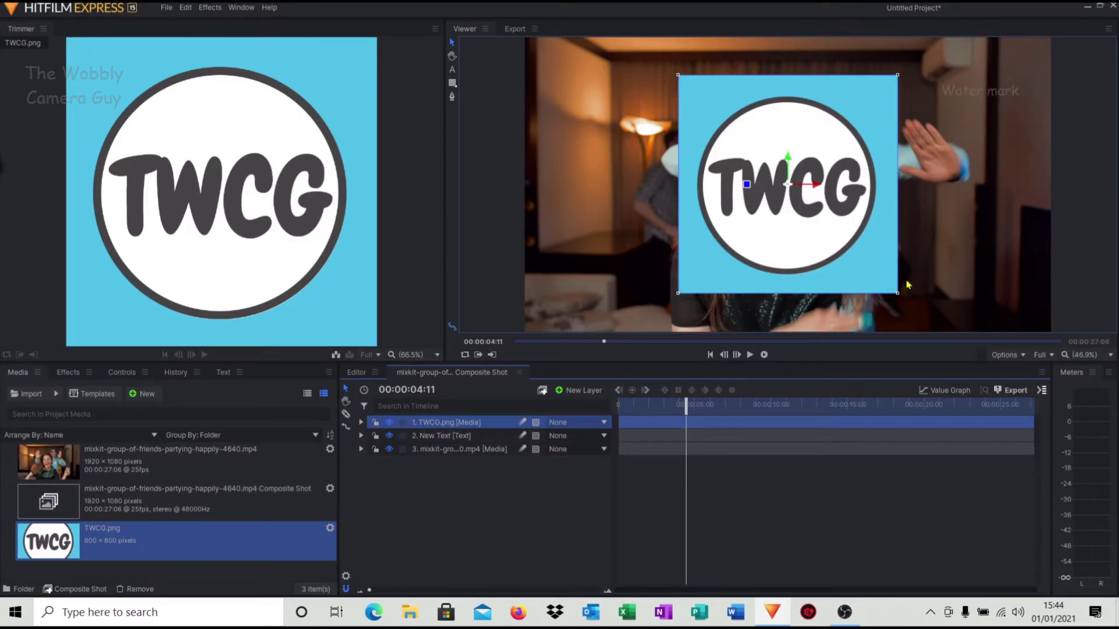
left_click_drag(897, 297, 962, 169)
left_click(846, 283)
left_click(843, 272)
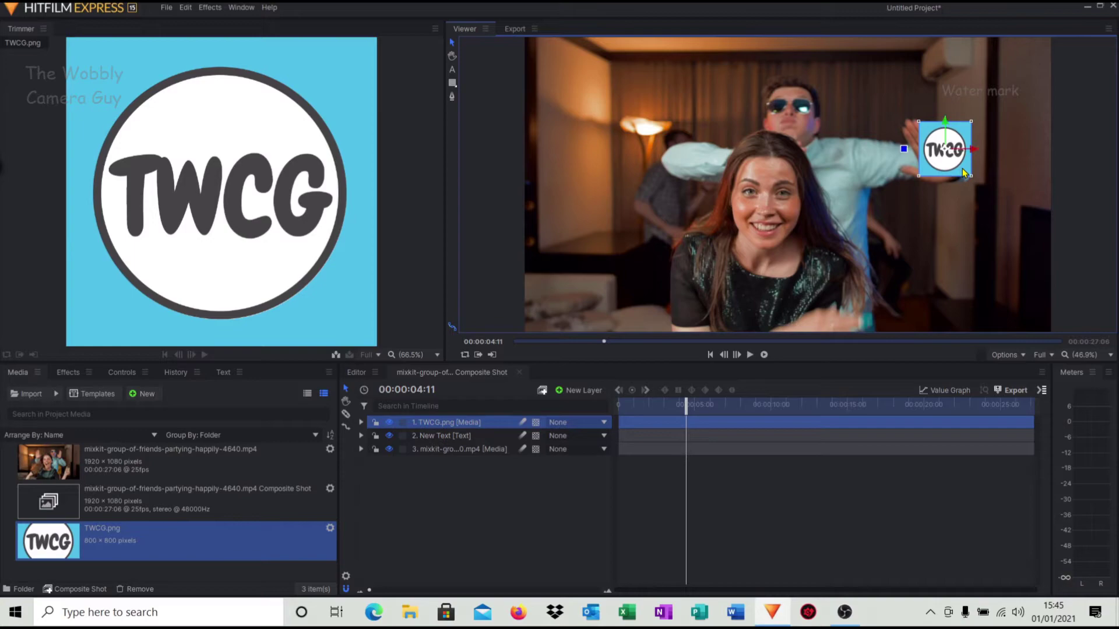
Apply the Presets > Film Looks Black & White effect to the TWCG.png layer.
left_click(1008, 271)
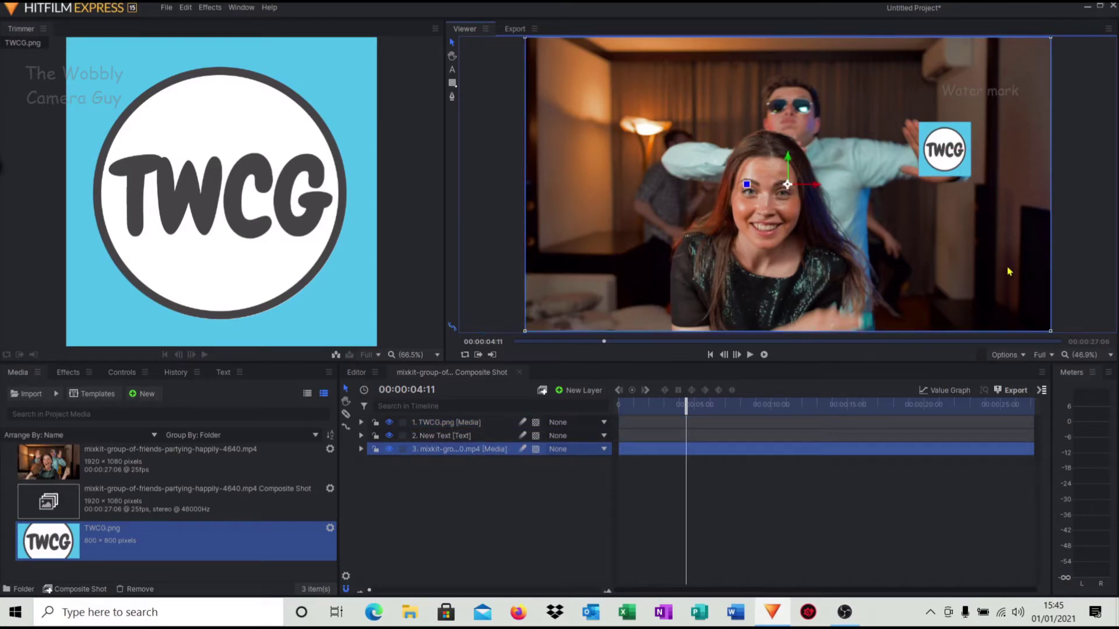
left_click(949, 176)
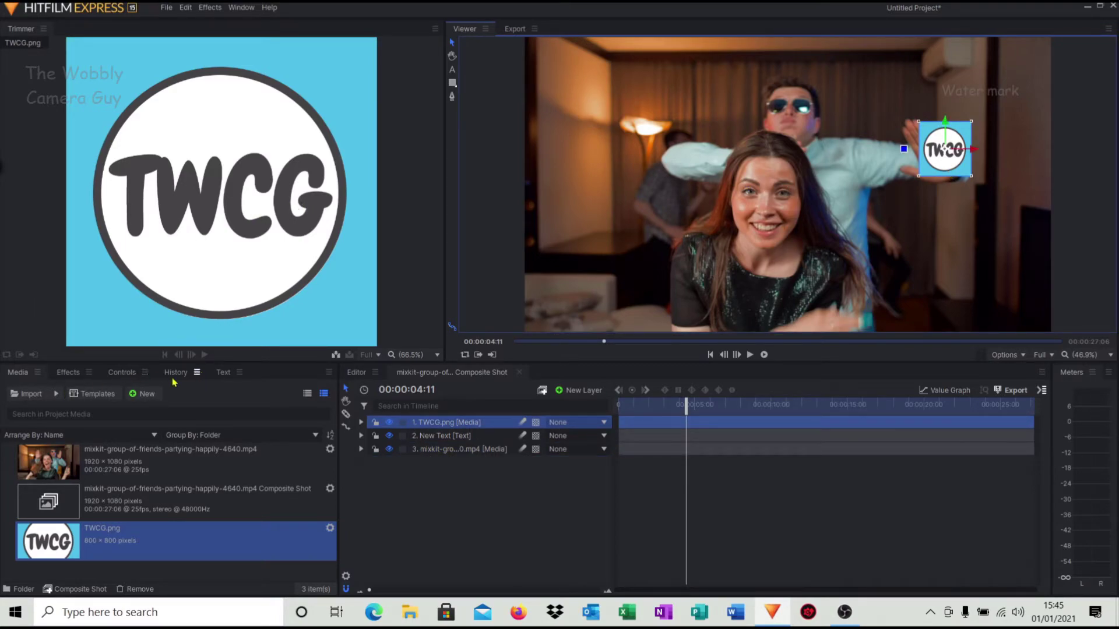
left_click(61, 375)
scroll(62, 454, "down", 5)
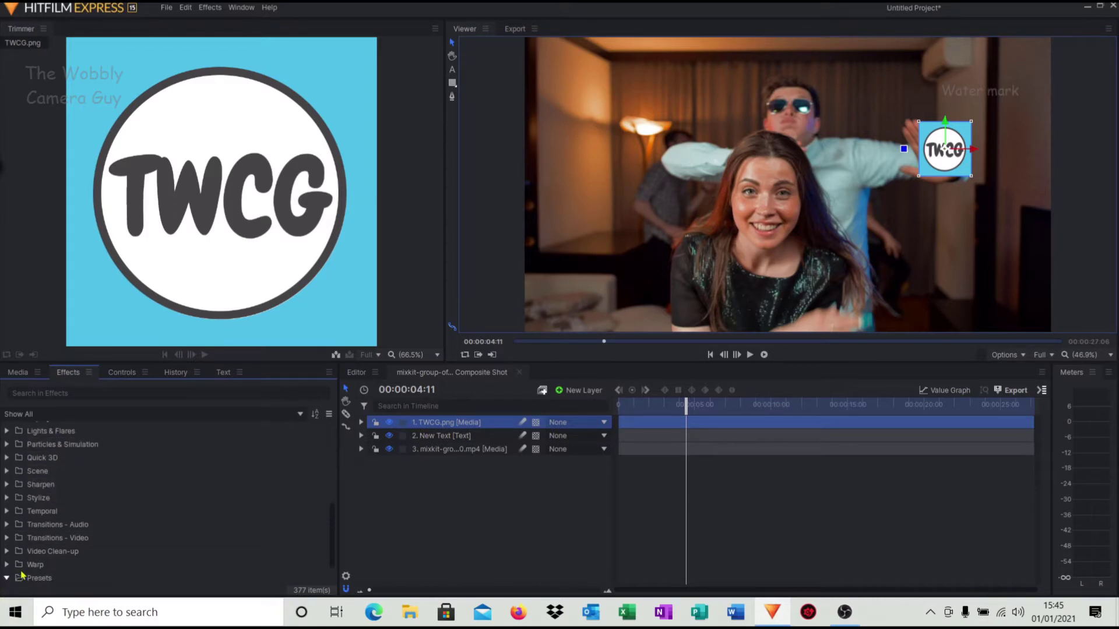
left_click(23, 578)
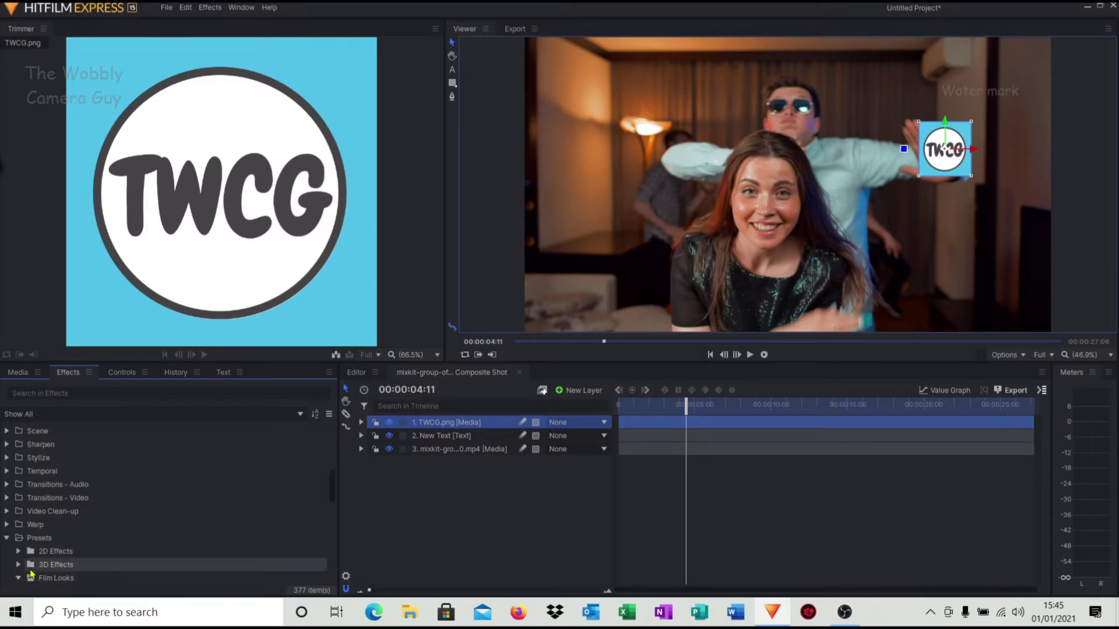
double_click(54, 577)
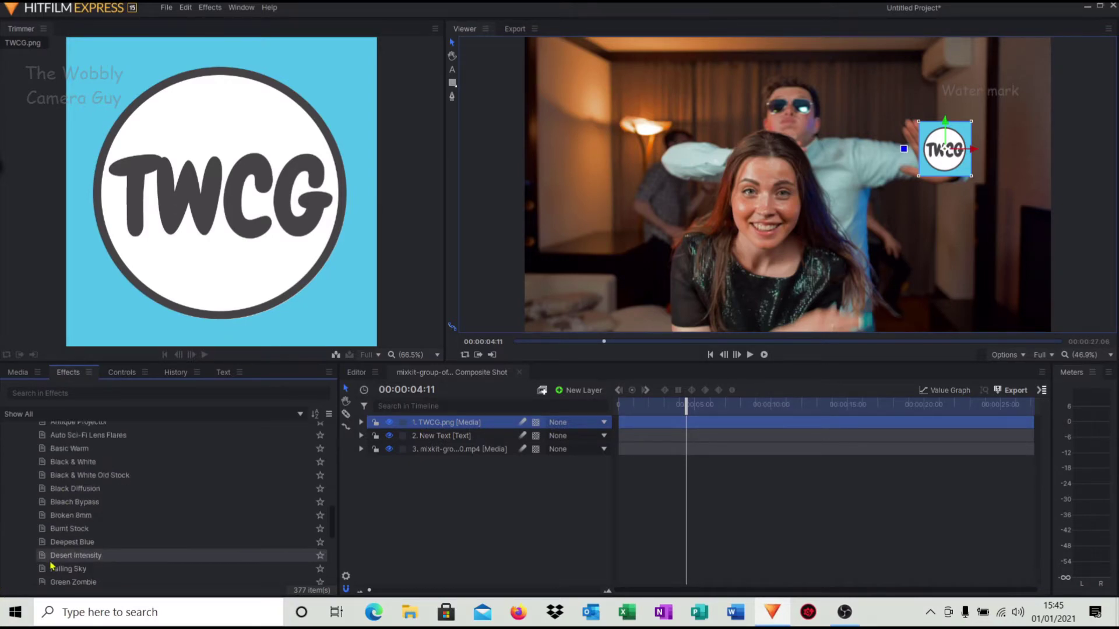
left_click(45, 466)
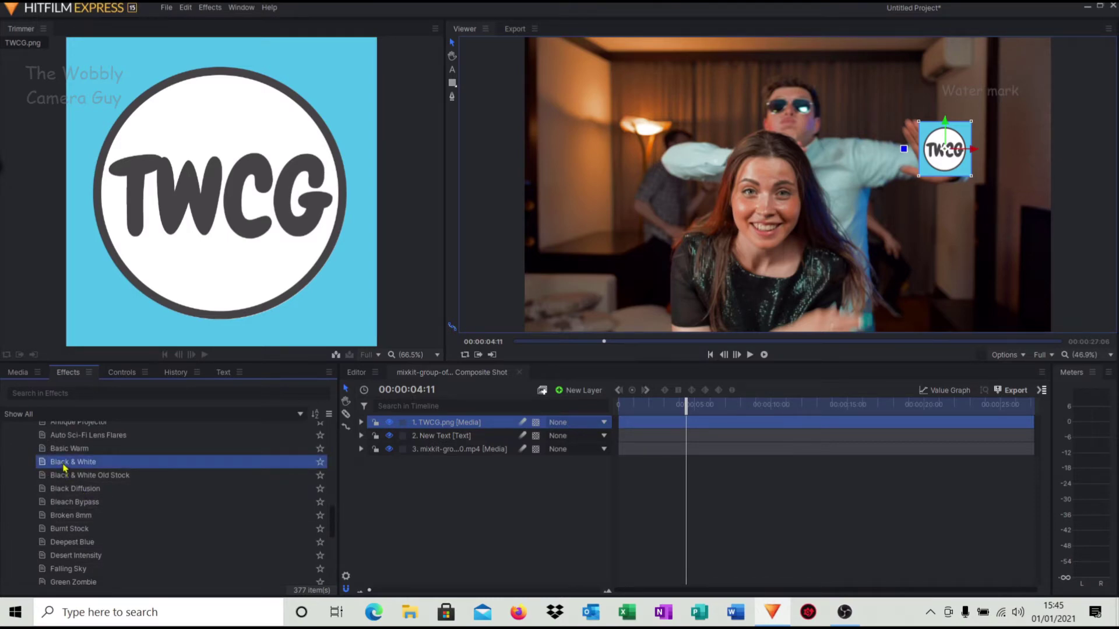
left_click_drag(64, 466, 575, 441)
left_click_drag(719, 423, 719, 424)
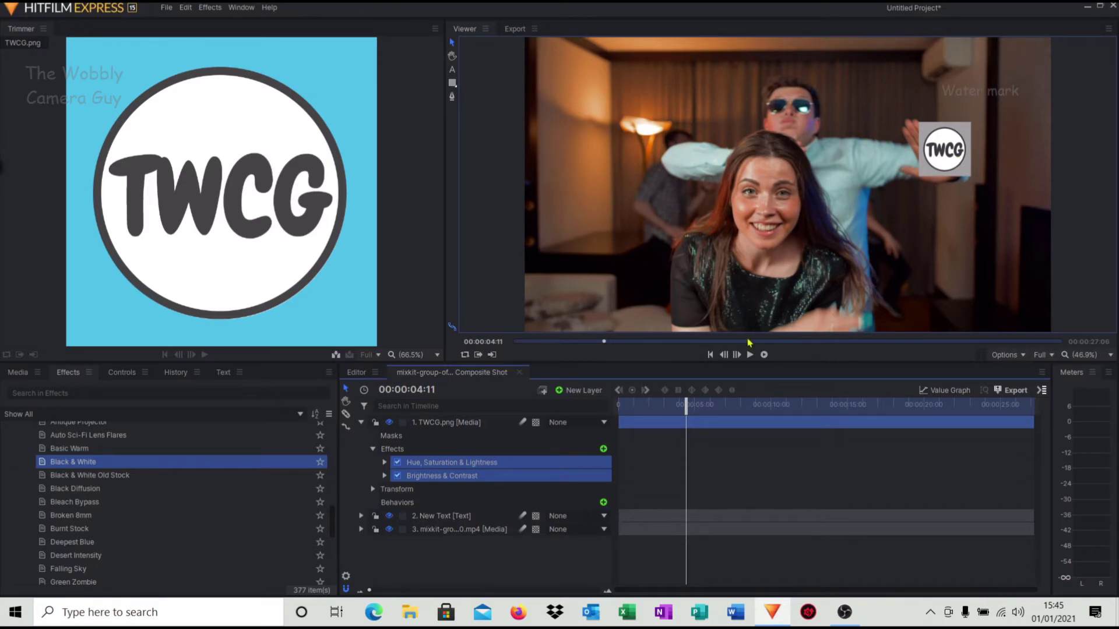
Keyframe the TWCG logo layer's Transform opacity at 50%.
left_click(944, 143)
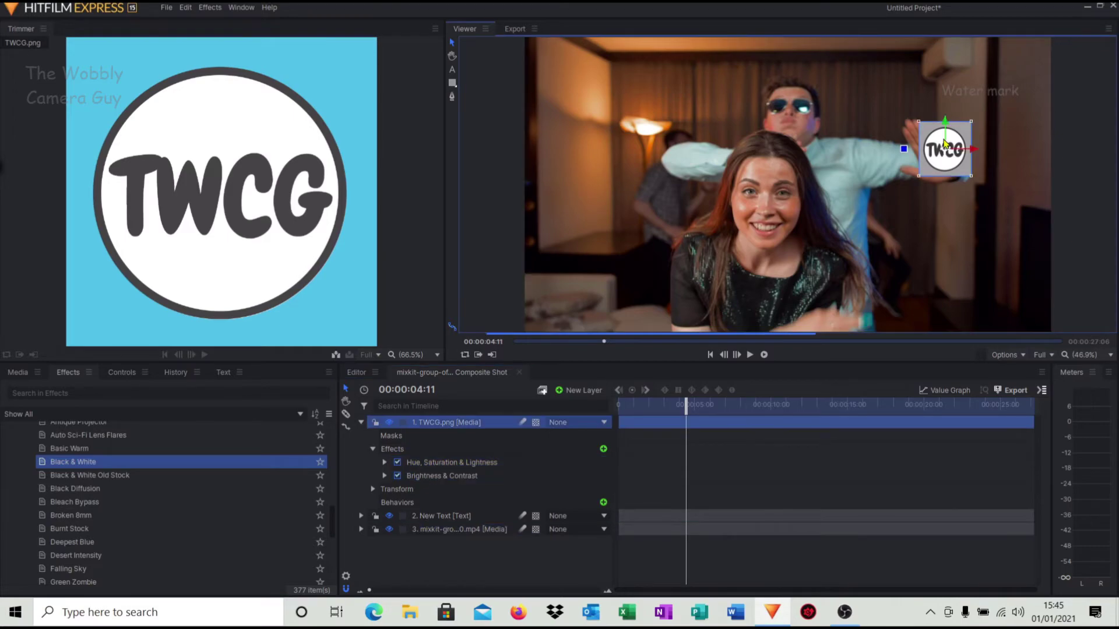
left_click(373, 449)
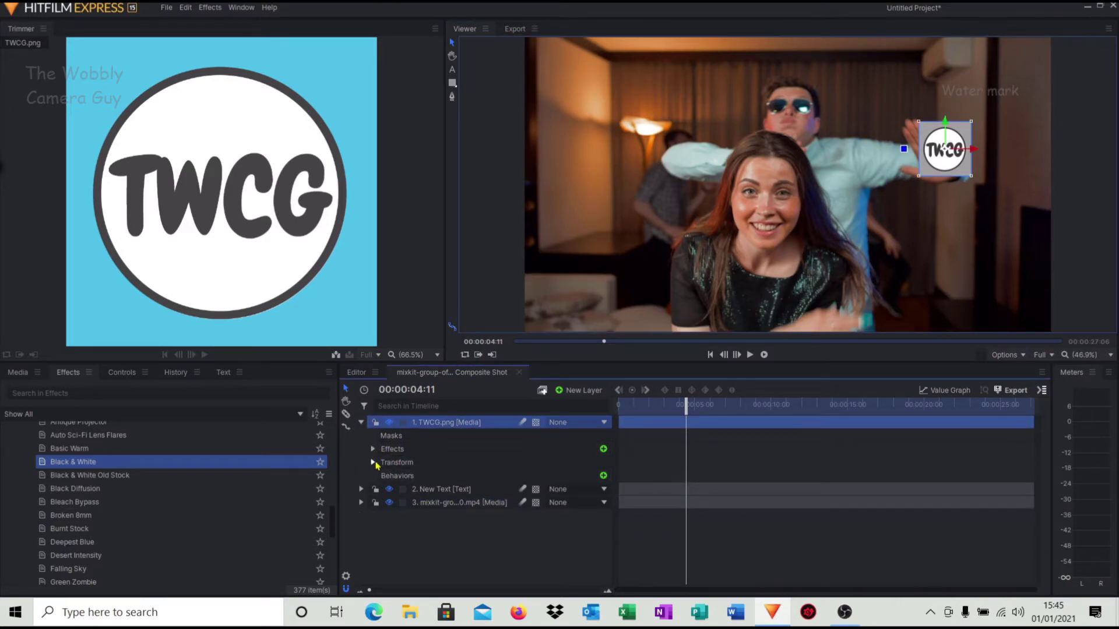
left_click(373, 462)
left_click(406, 477)
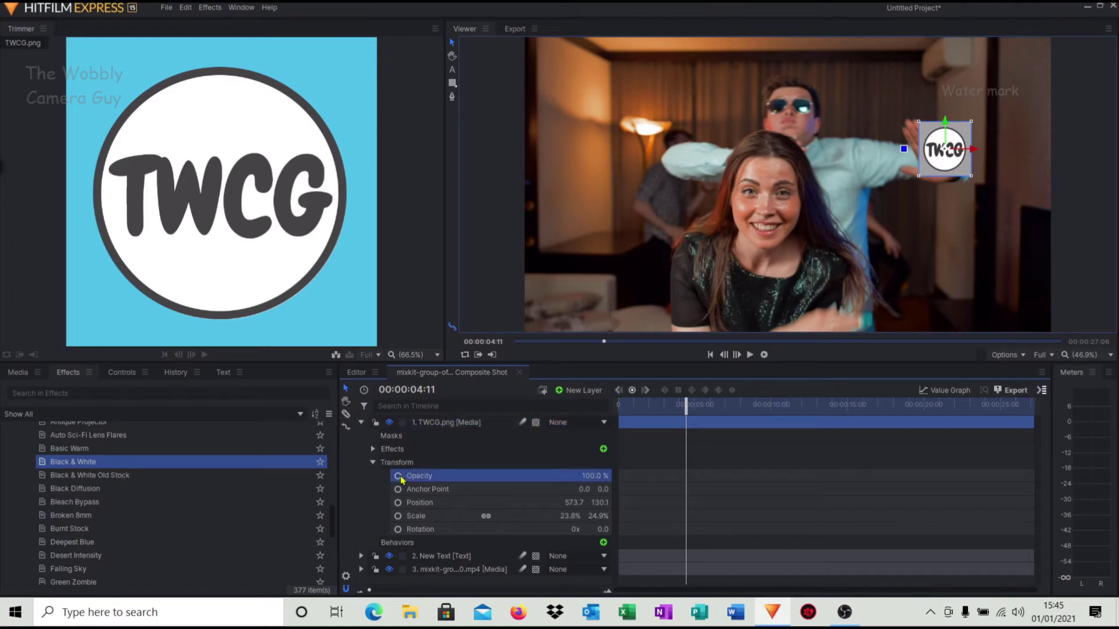
left_click(400, 477)
left_click_drag(595, 476, 568, 476)
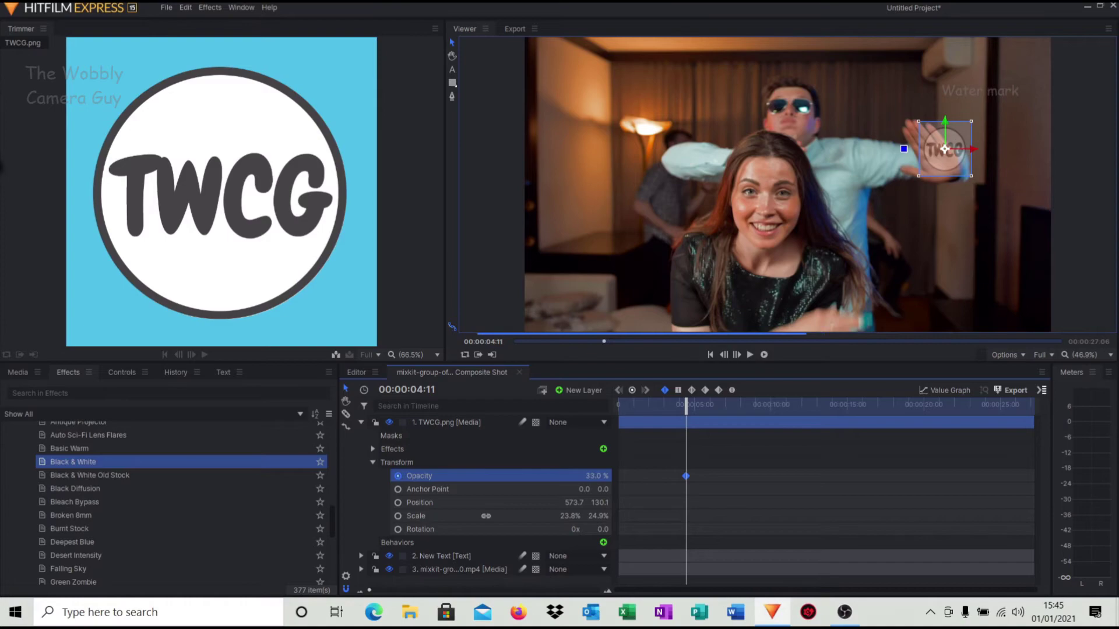
left_click_drag(569, 476, 576, 476)
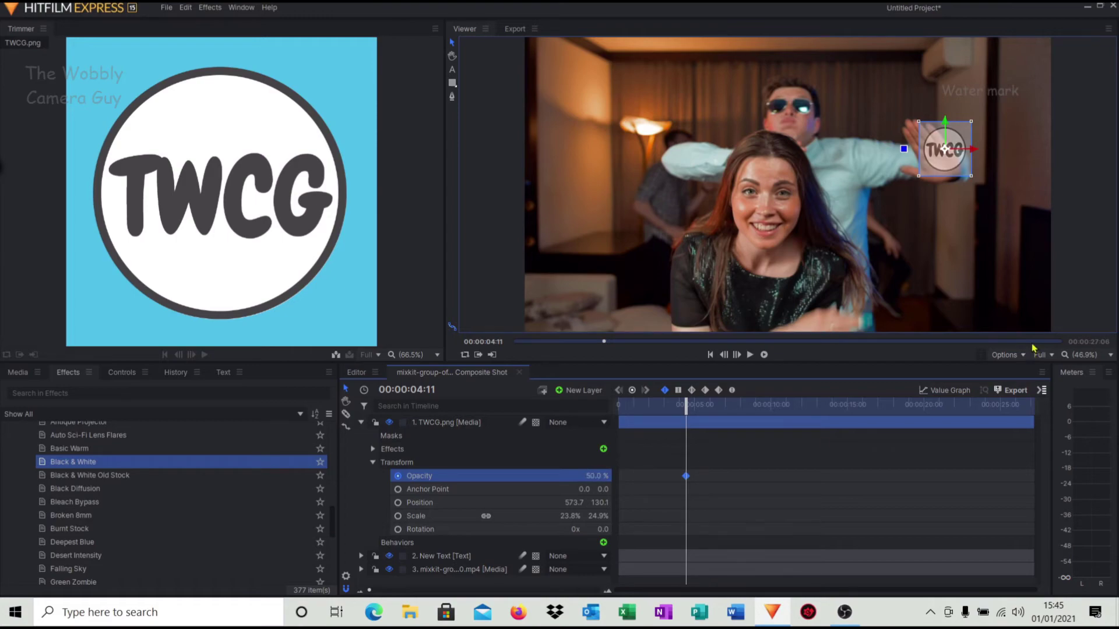
Move the logo's 50% opacity keyframe to 00:00:00:00 and play the composite from the start.
left_click(750, 354)
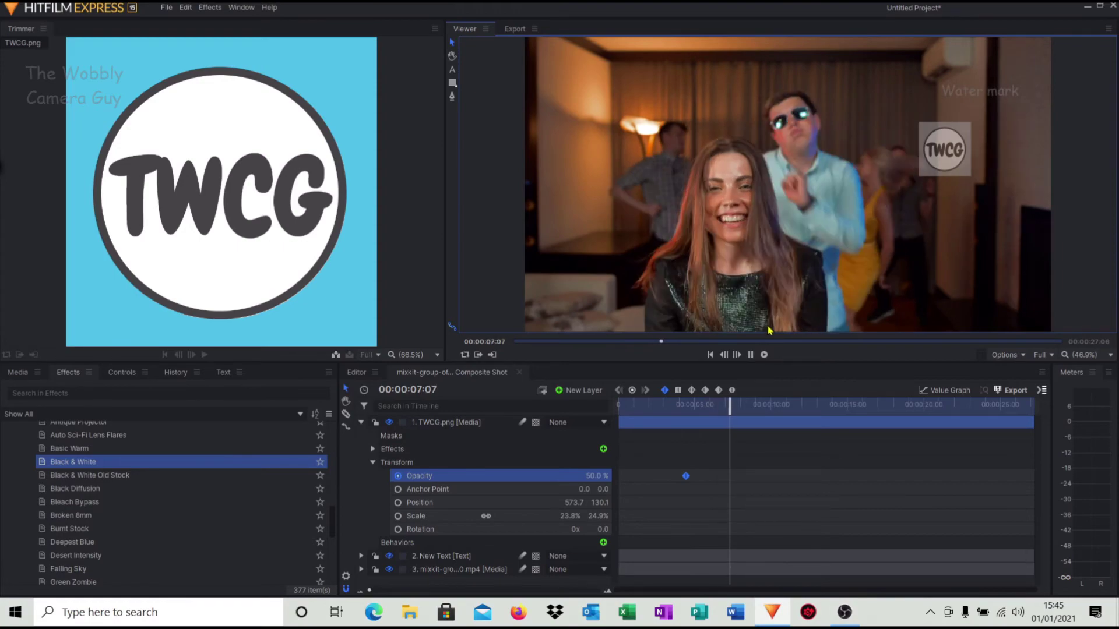
left_click(751, 355)
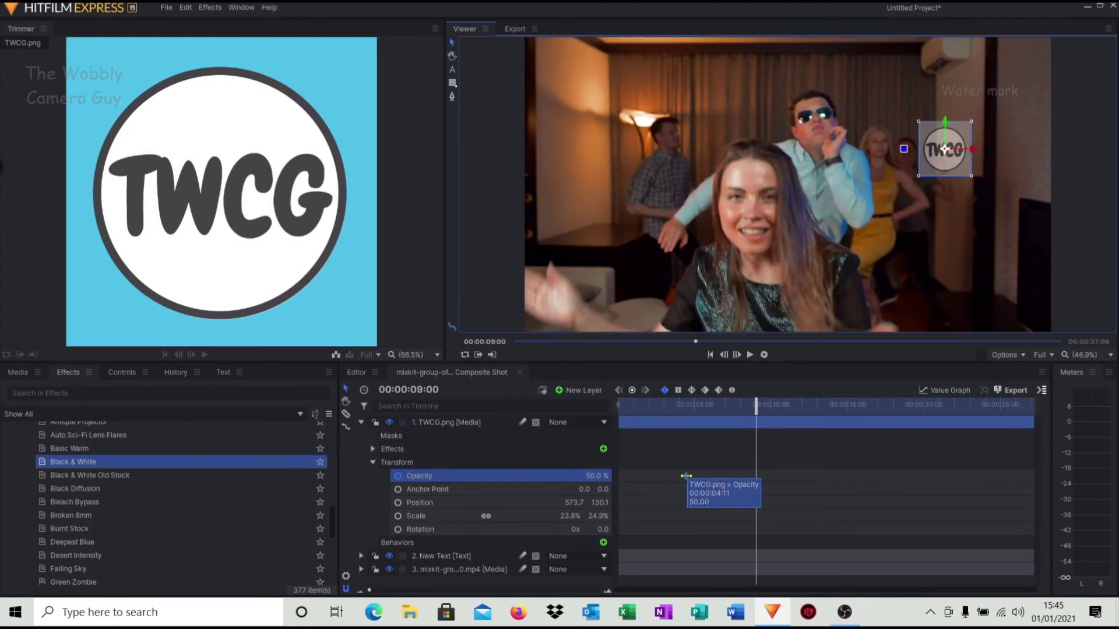
left_click_drag(690, 478, 615, 480)
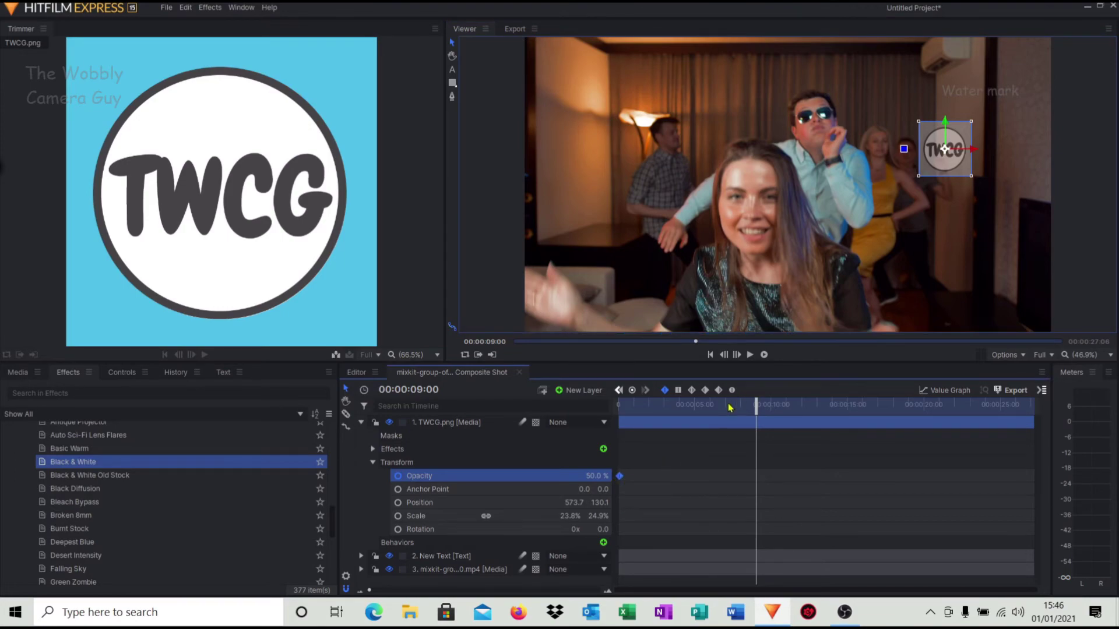
left_click(712, 356)
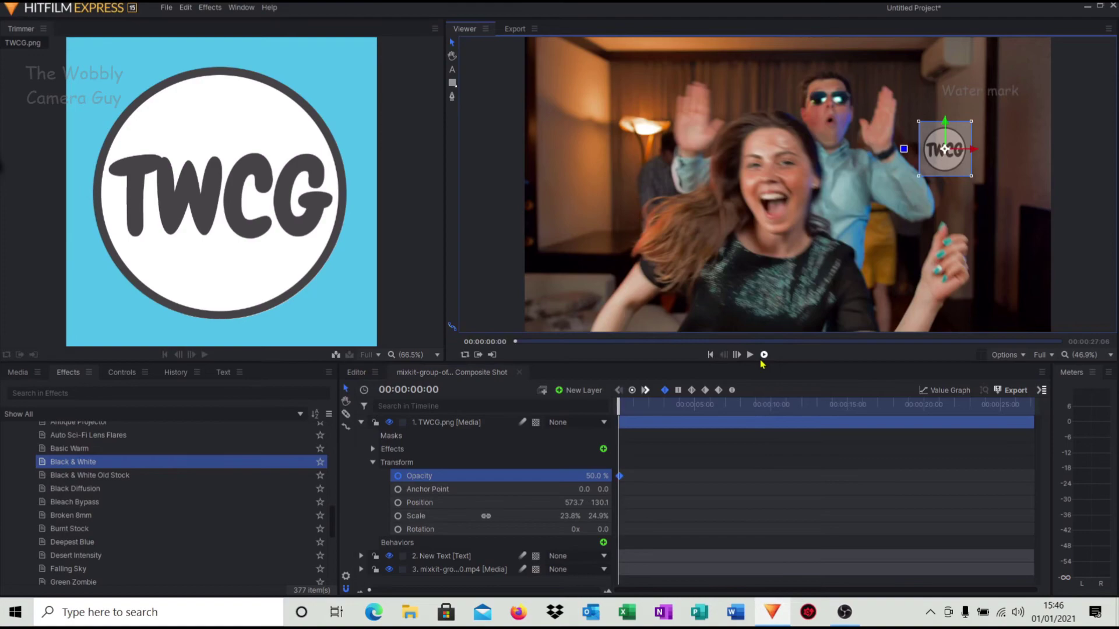
left_click(750, 355)
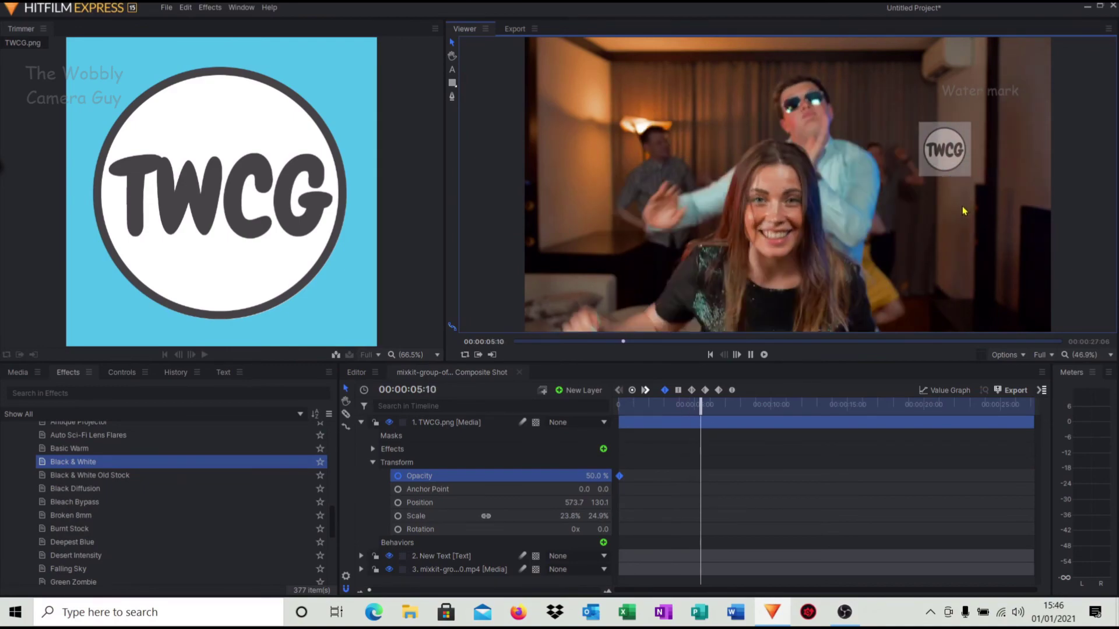
left_click(750, 354)
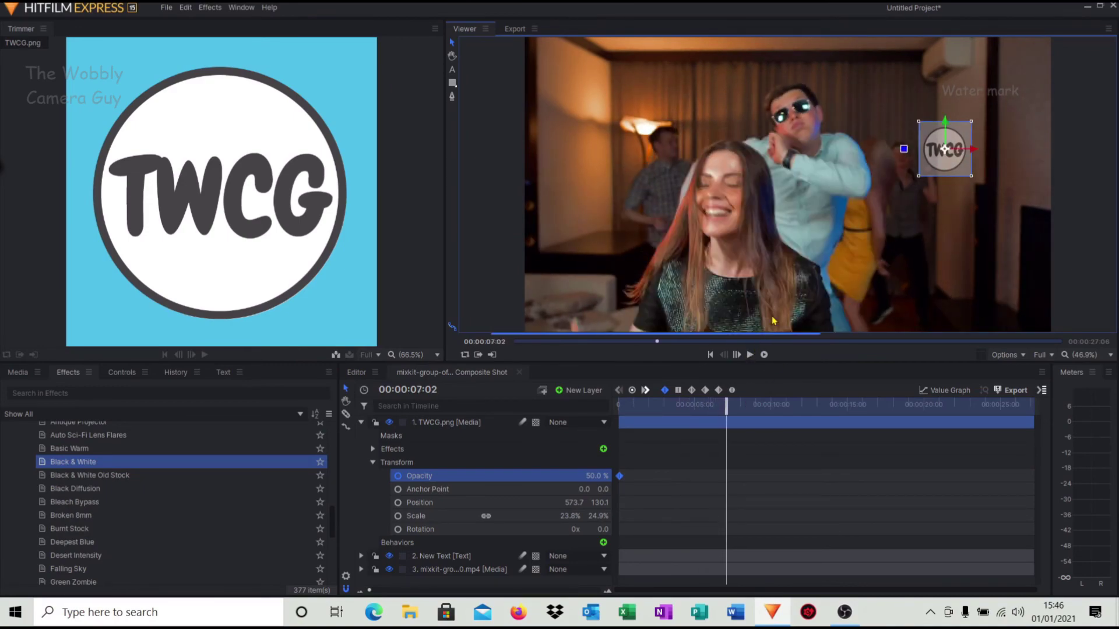